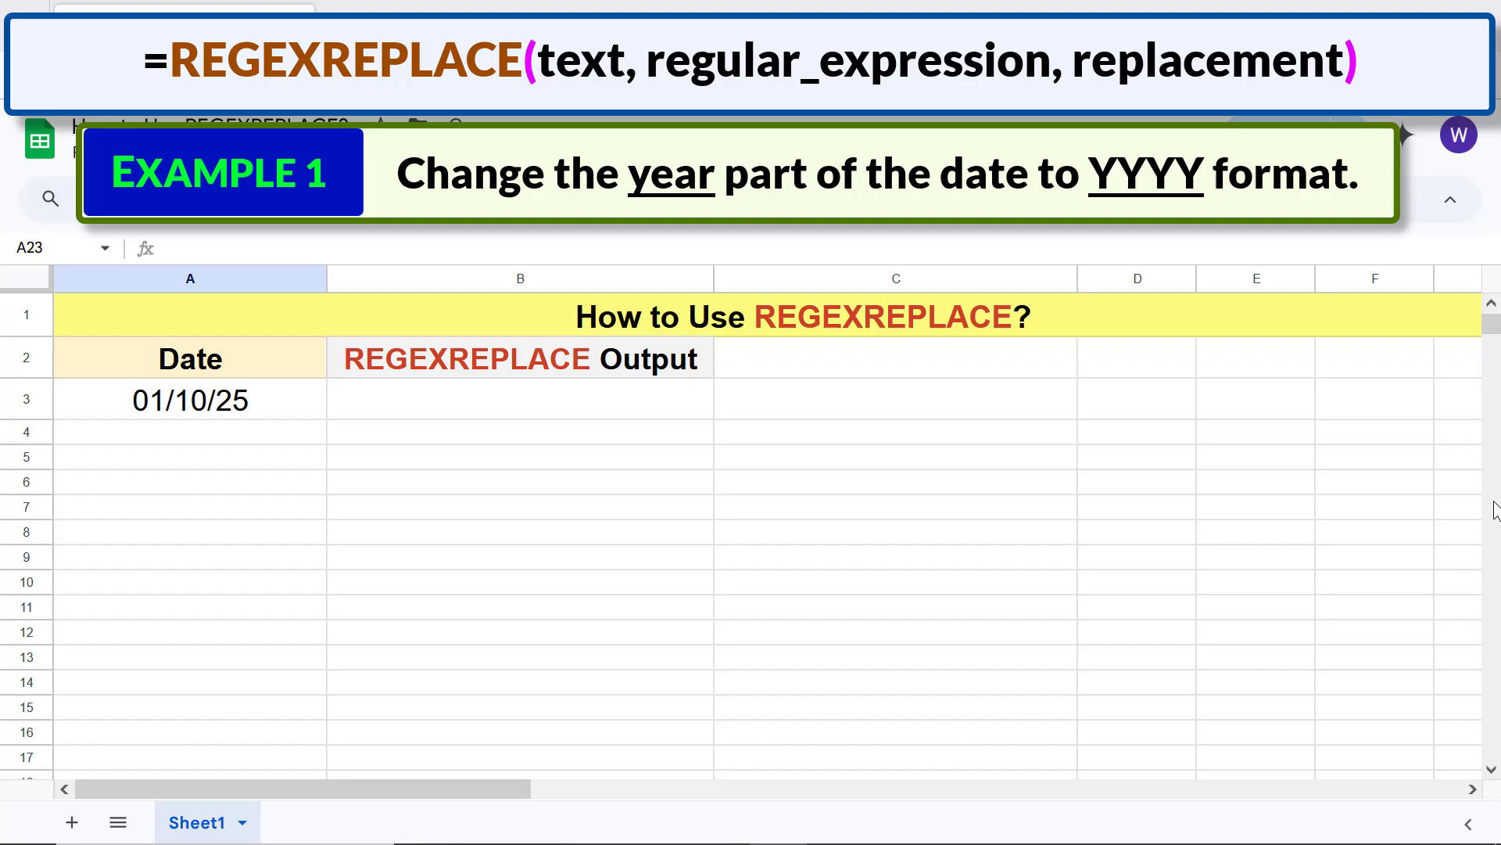
# Start =REGEXREPLACE(A3, in B3, using the date in A3 as the text
pyautogui.click(567, 406)
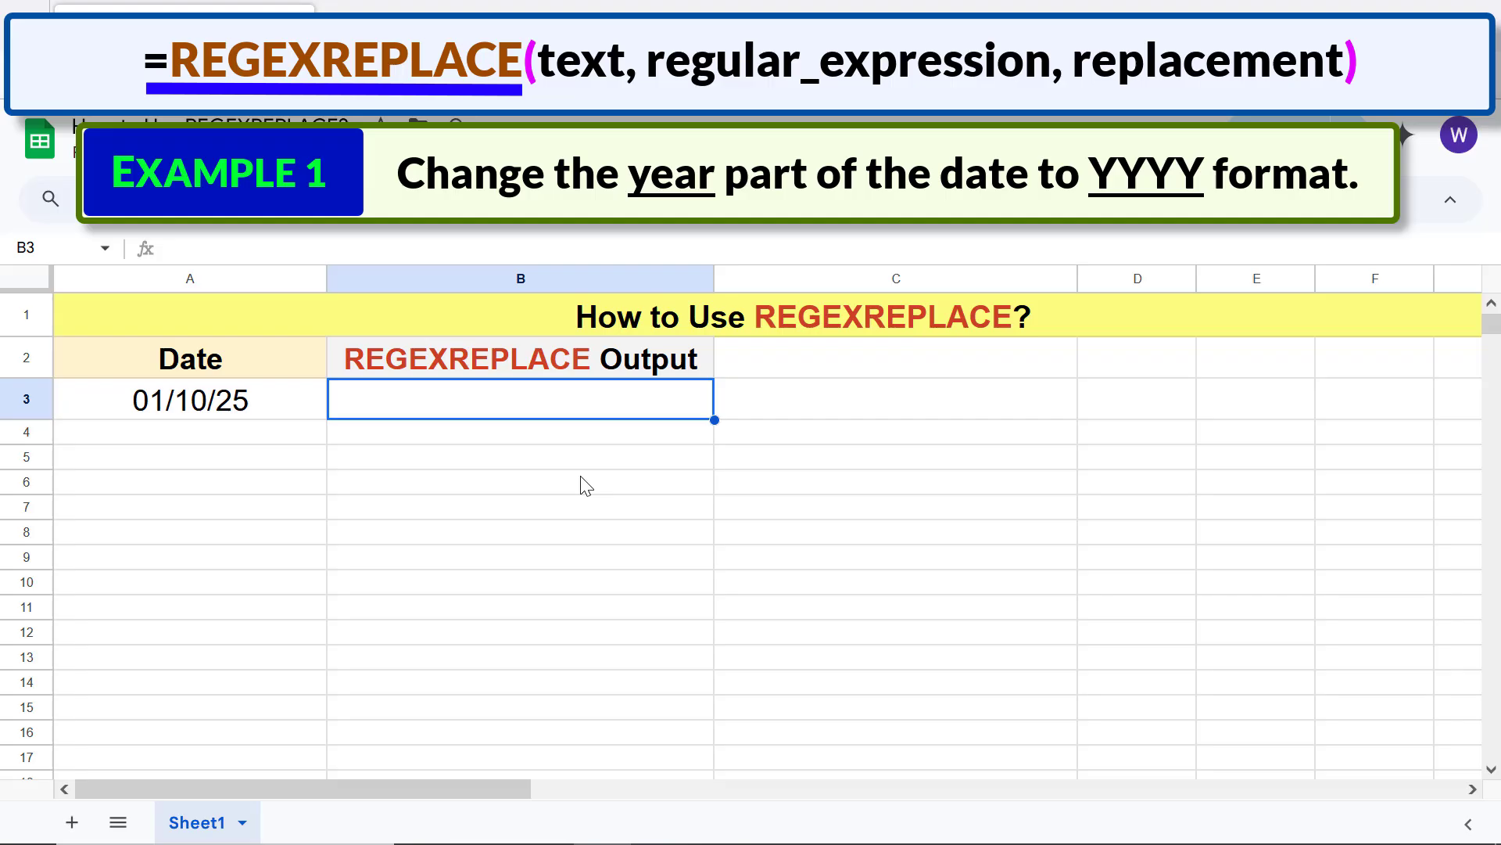
pyautogui.write('=reg')
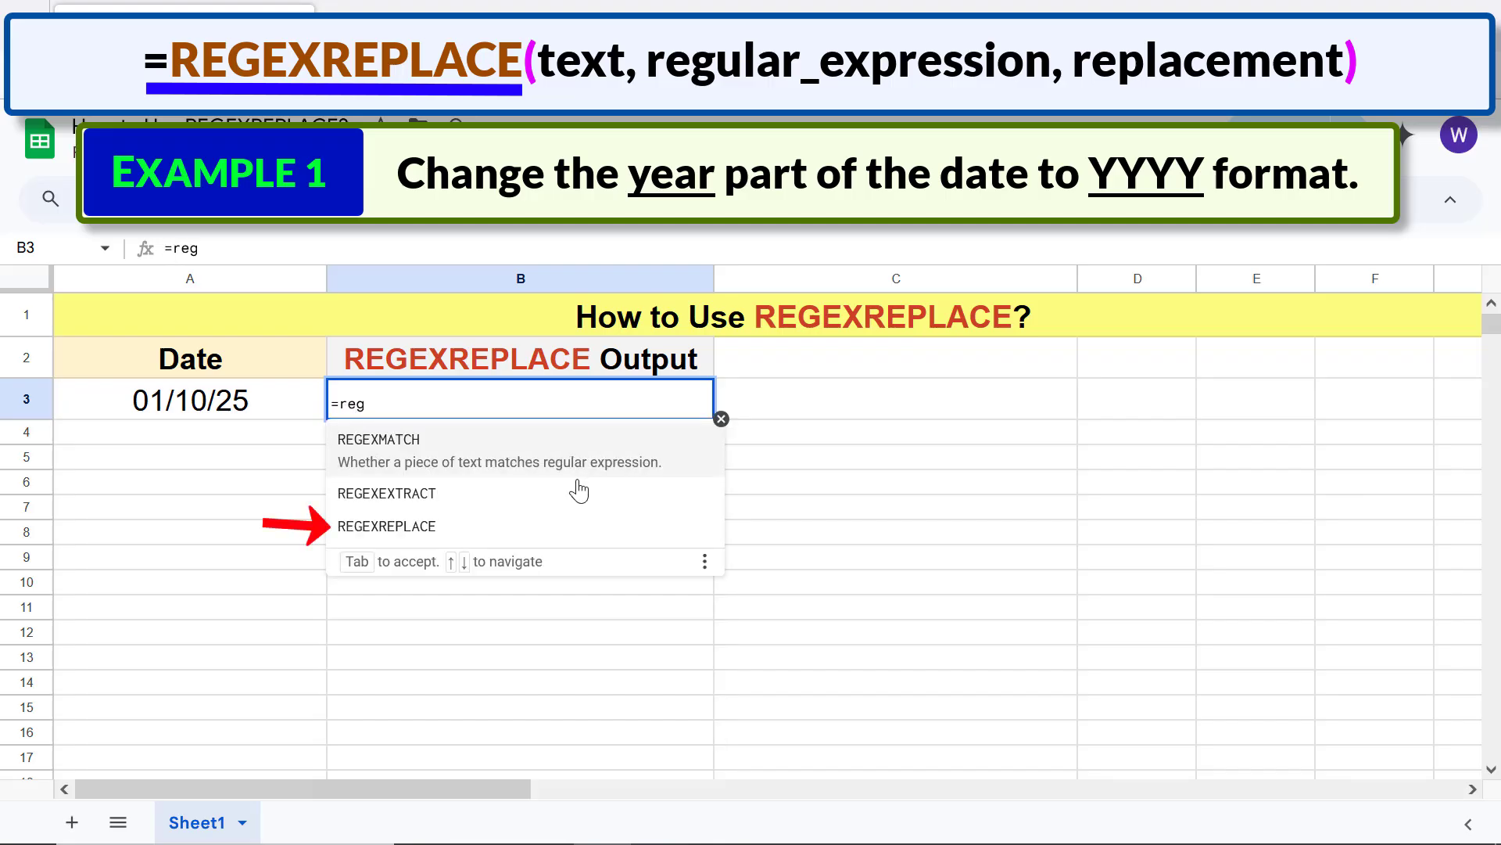
pyautogui.click(396, 526)
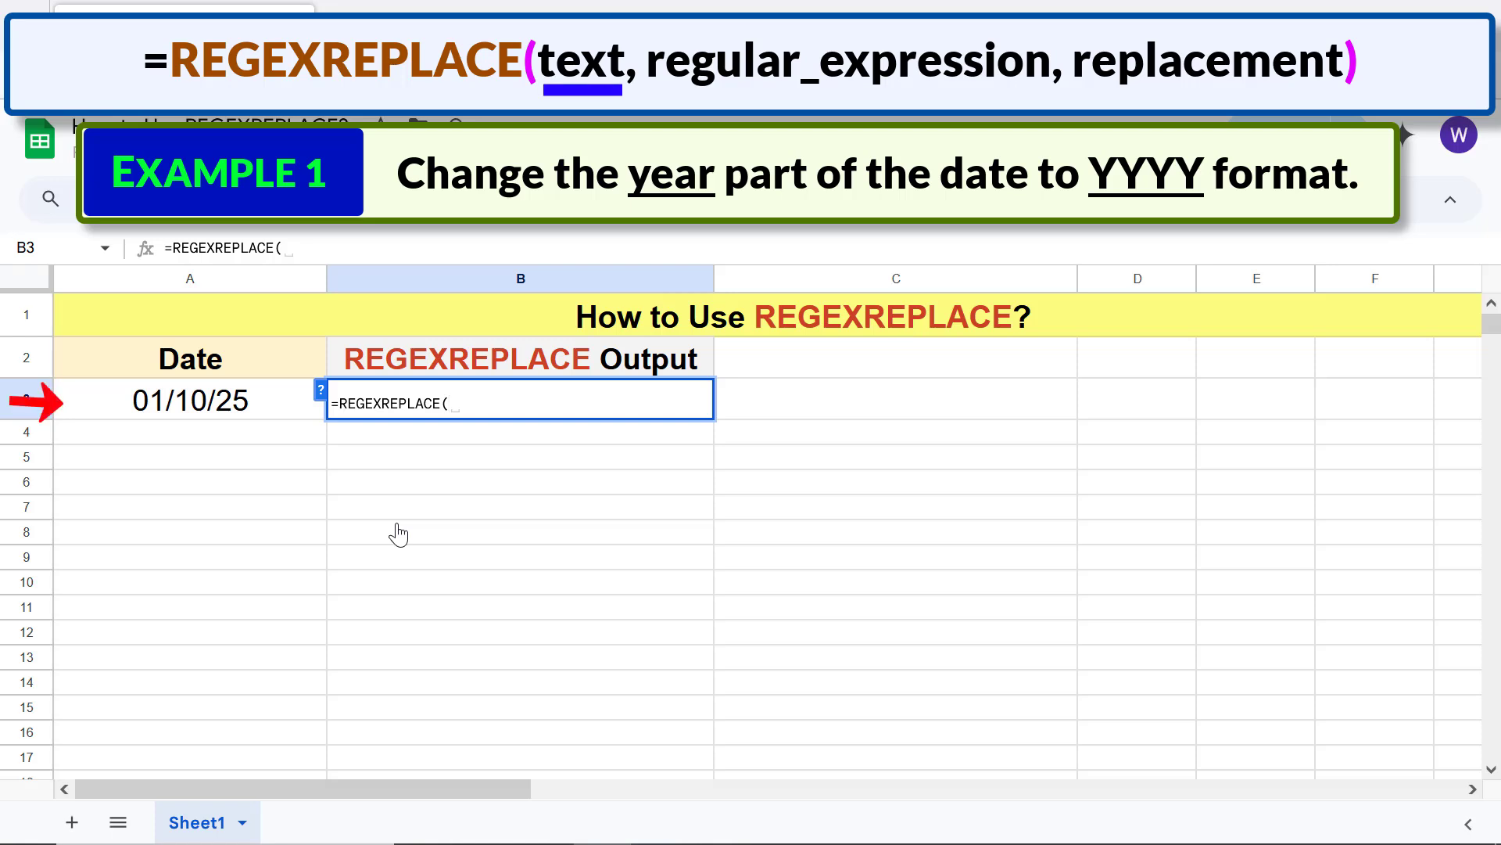
pyautogui.click(245, 415)
pyautogui.write(',')
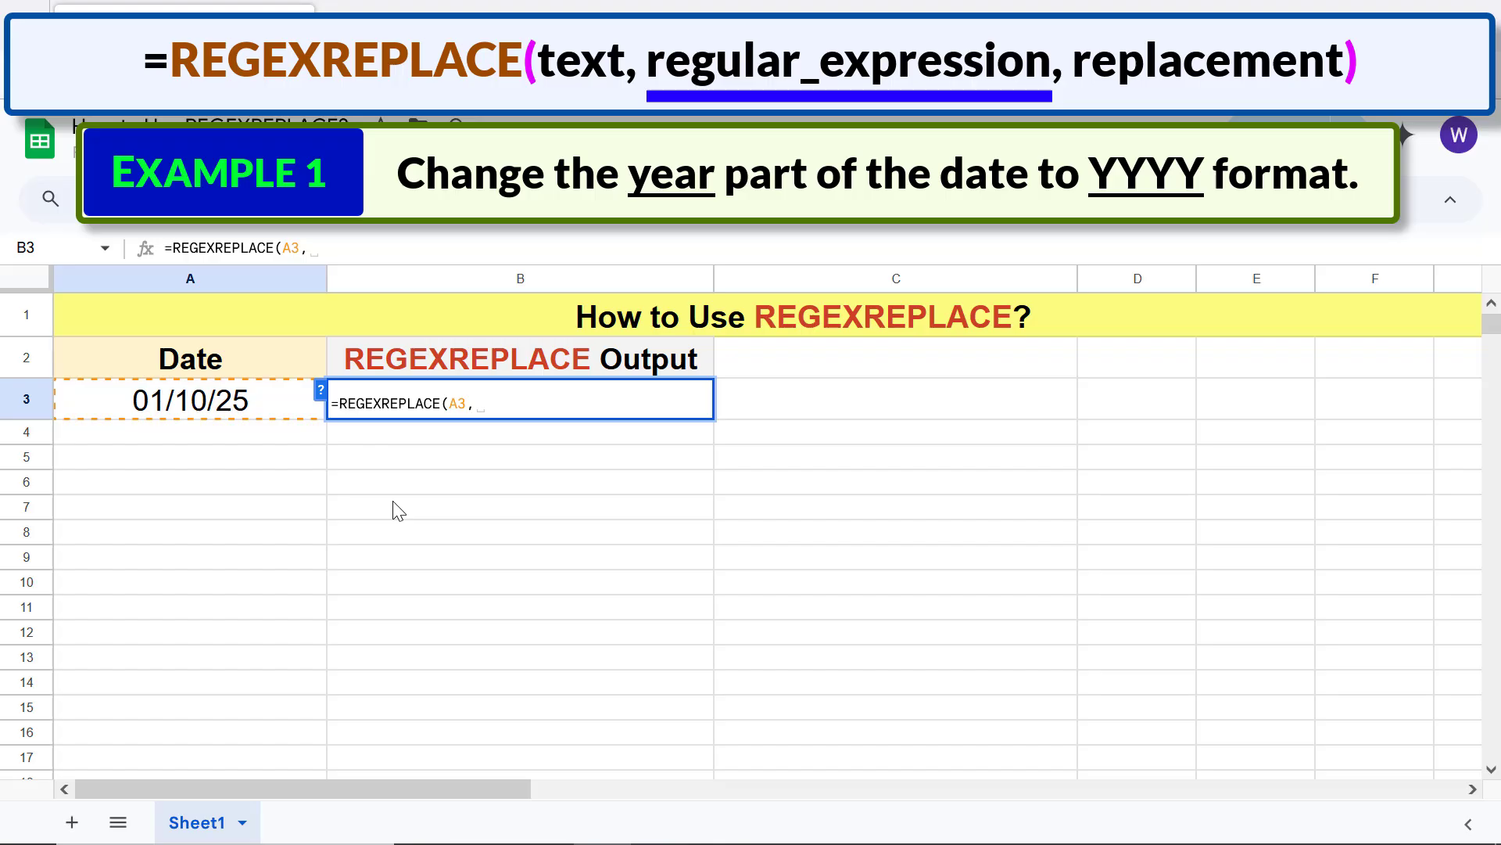
# Complete the formula with pattern "\d{2}$" and replacement "2025" to show 01/10/2025
pyautogui.write('"\\')
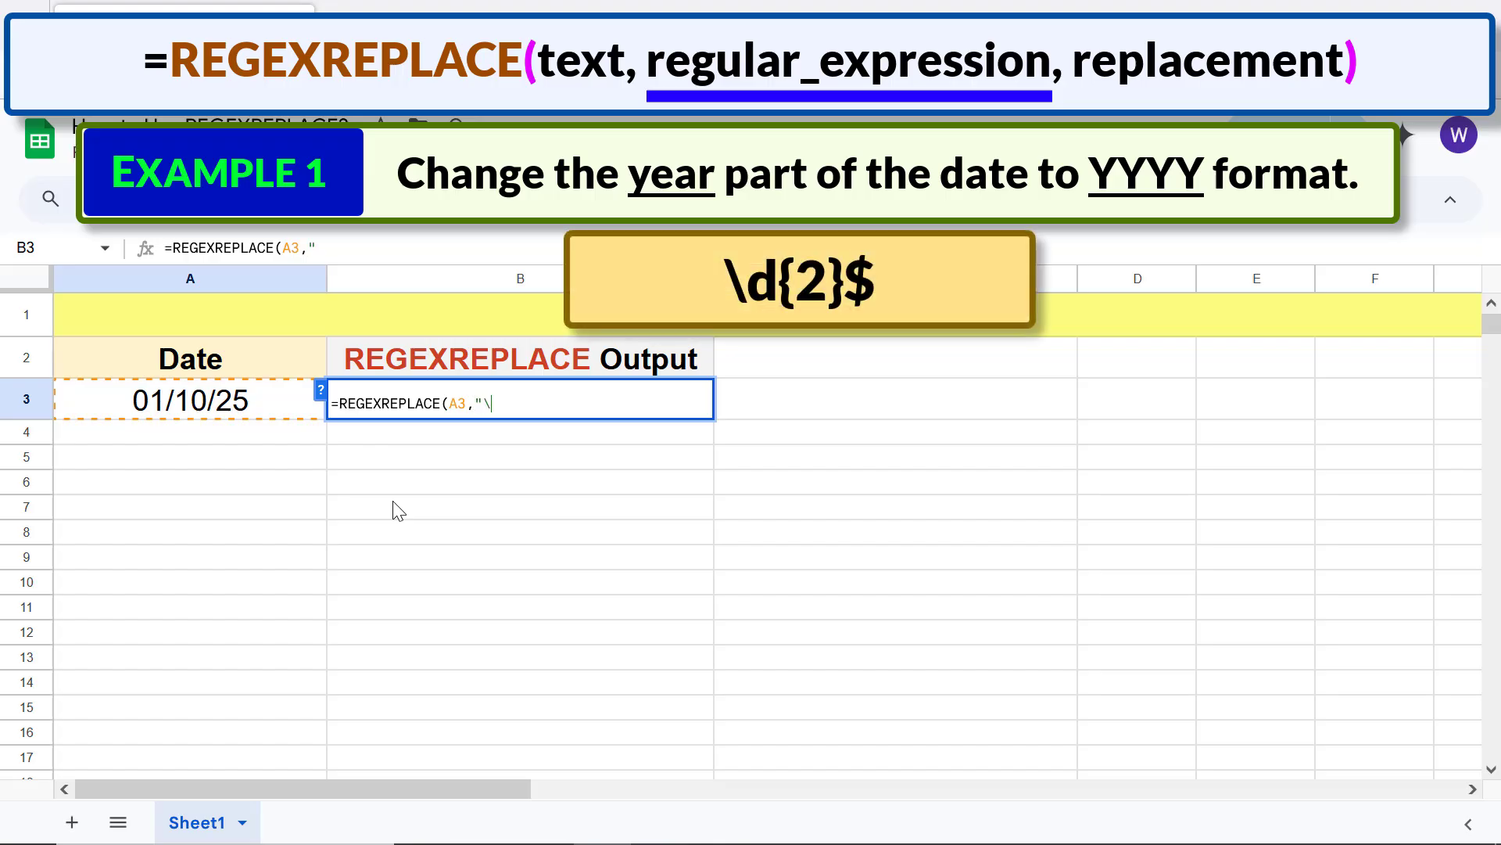
pyautogui.write('d{2}$"')
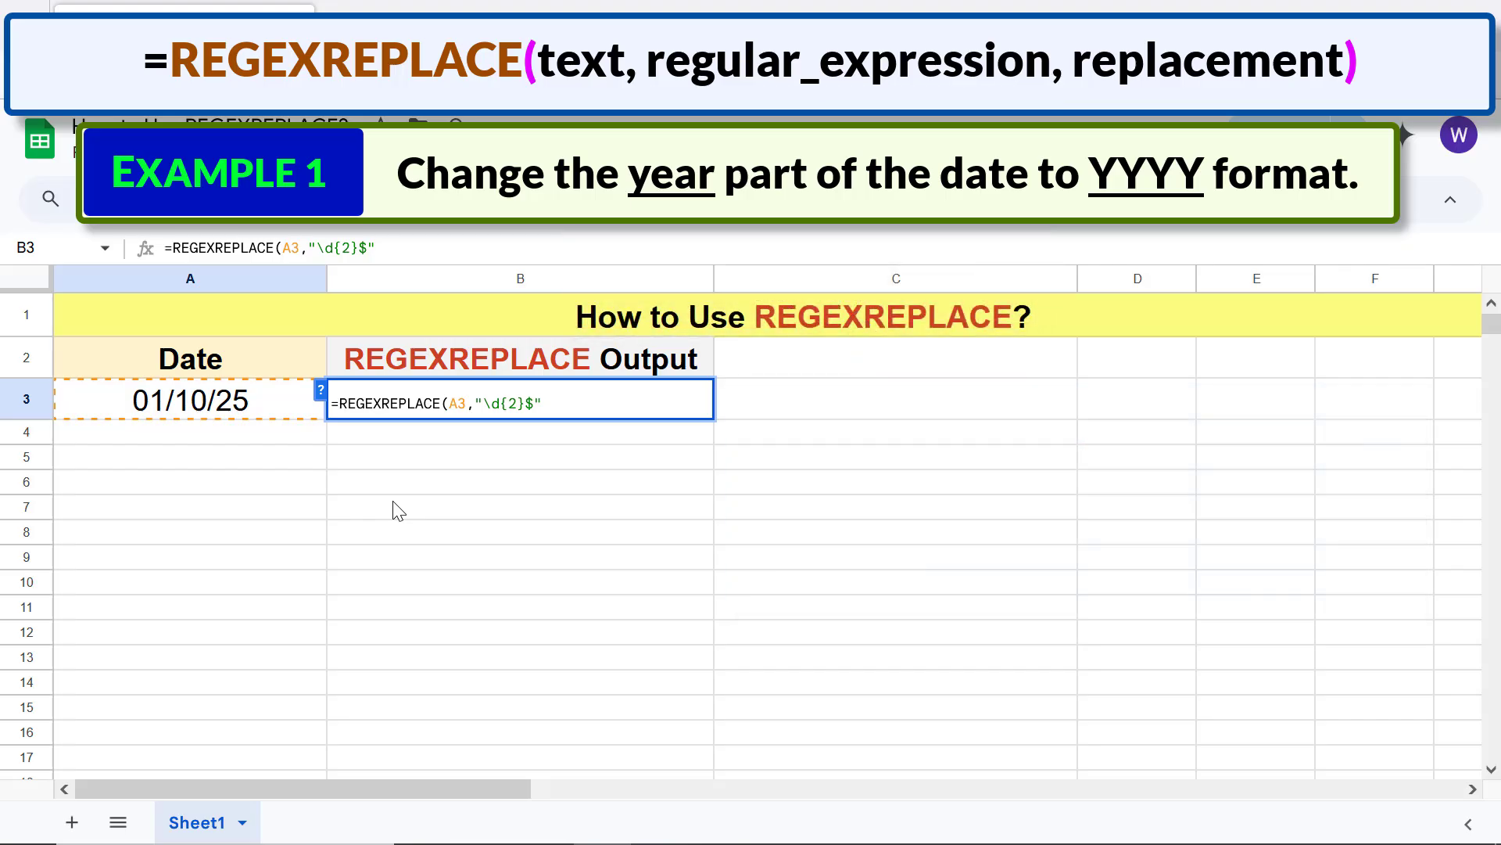
pyautogui.write(', ')
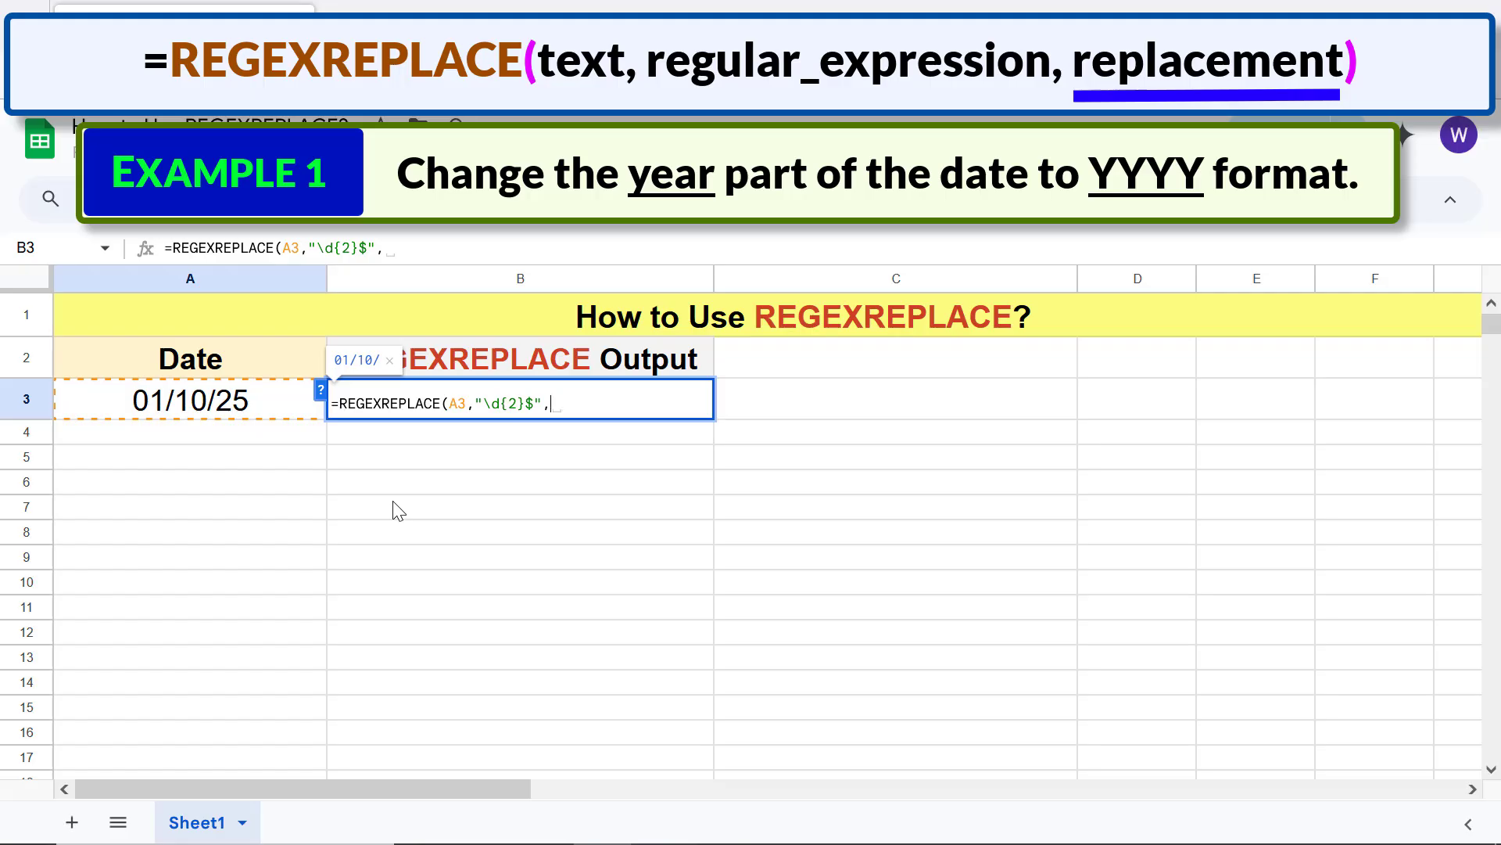
pyautogui.write('"202')
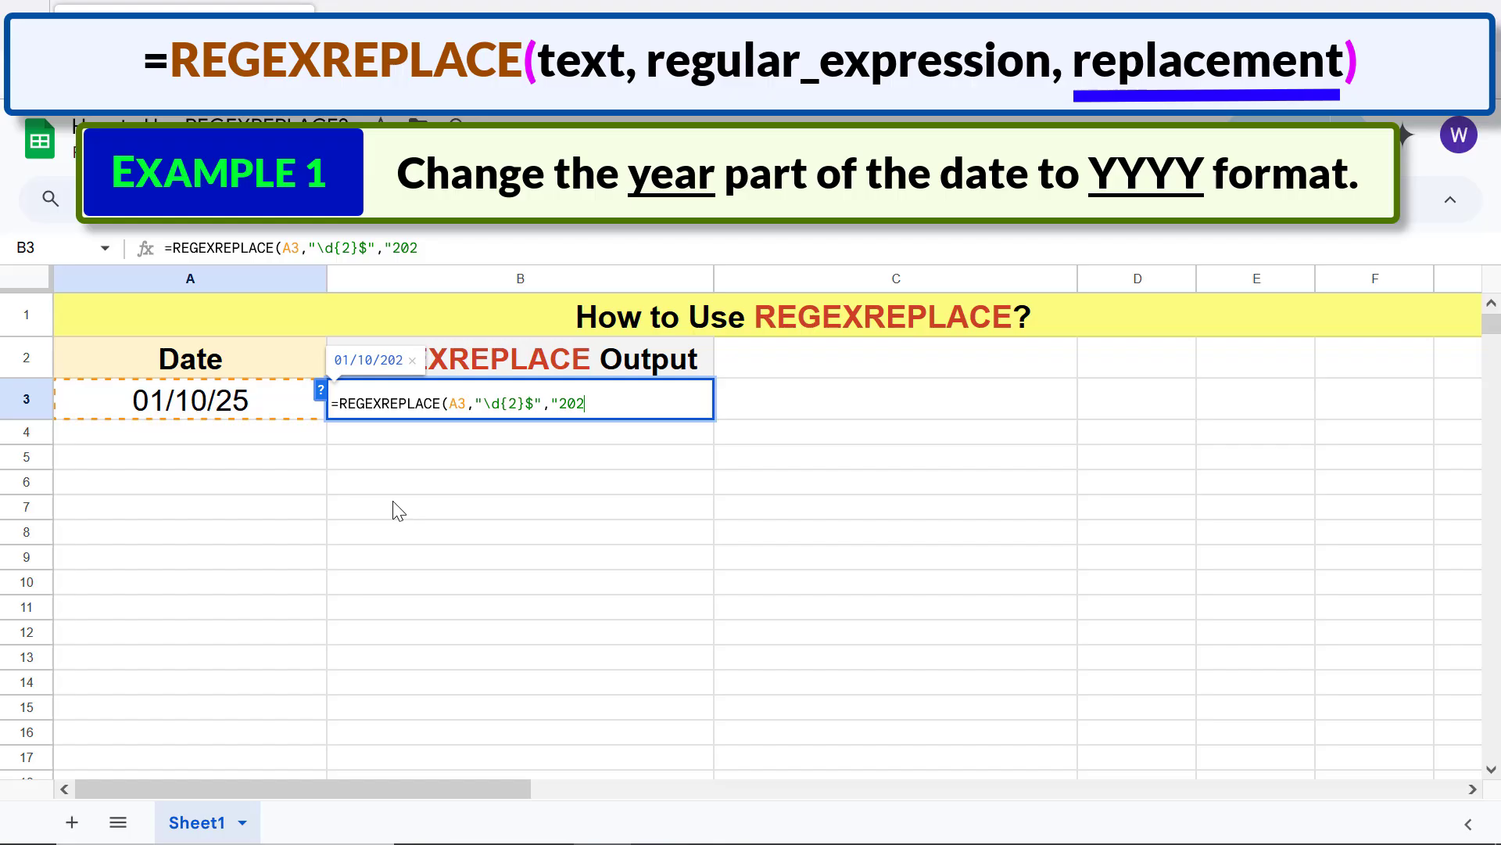
pyautogui.write('5")')
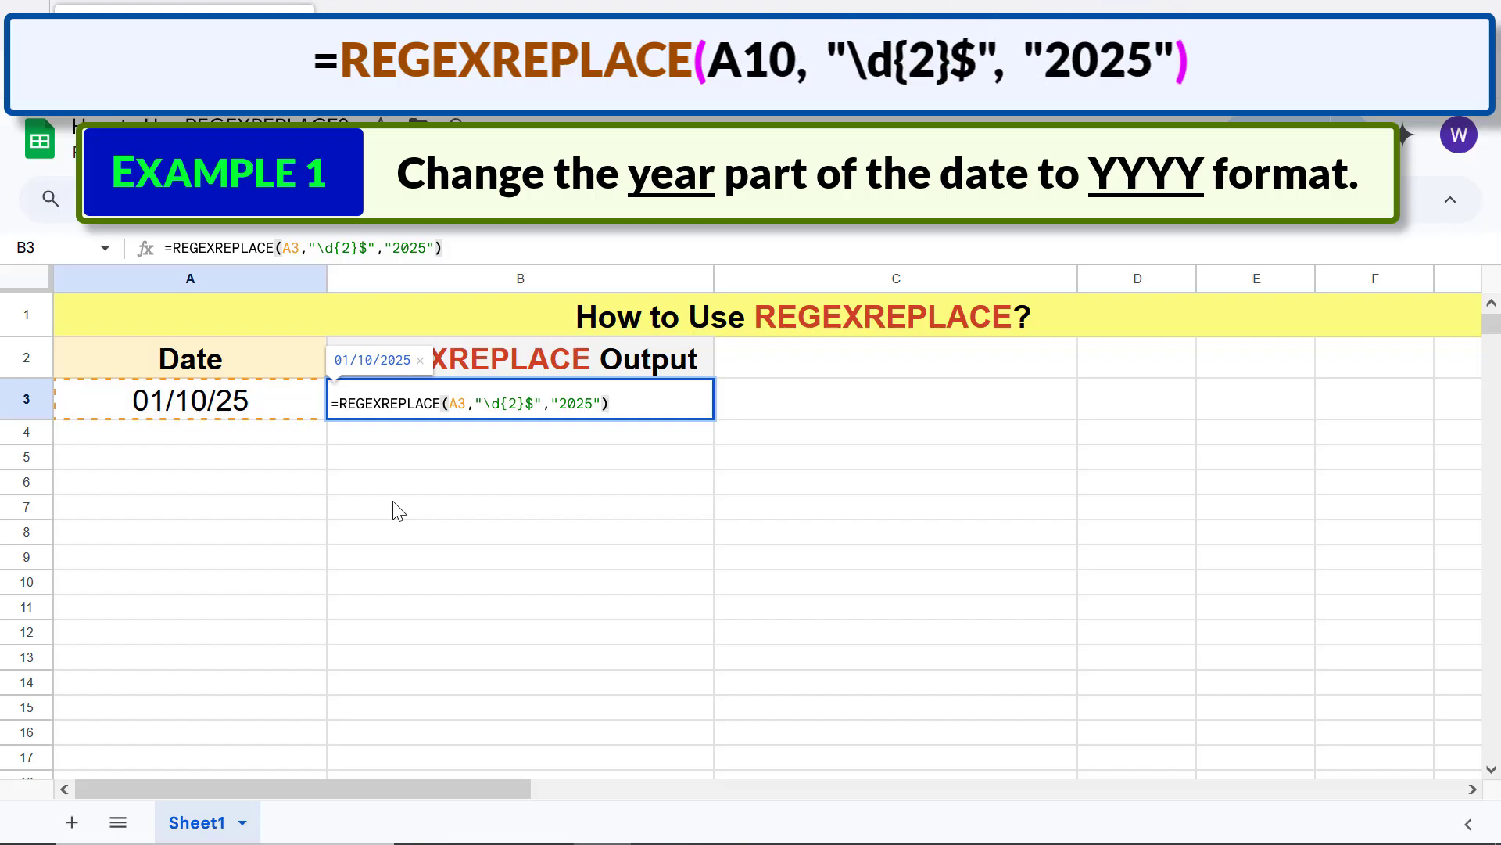
pyautogui.press('Return')
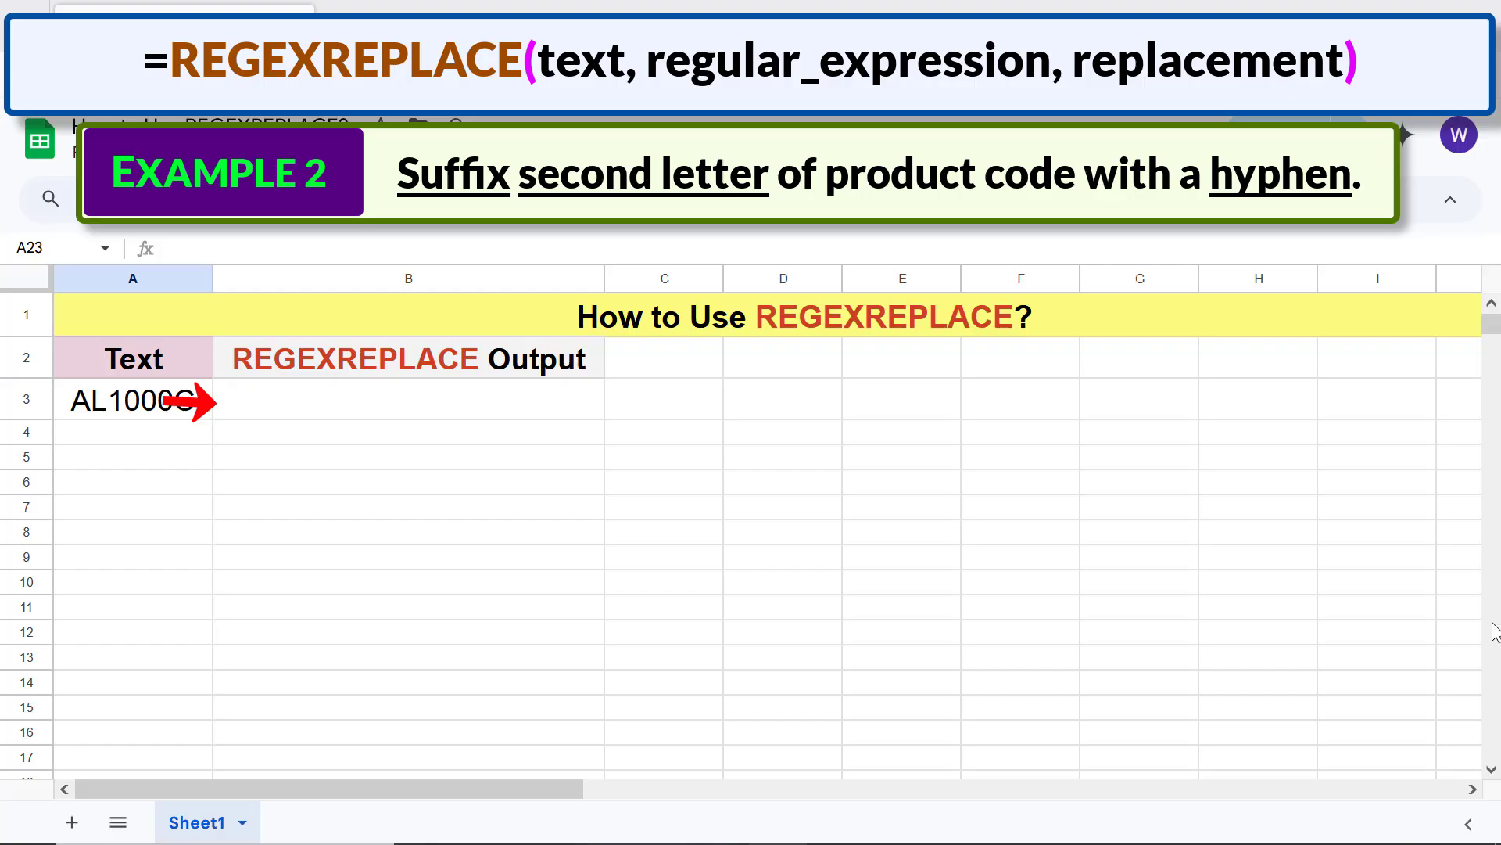
# Start a REGEXREPLACE formula in B3 on A3 with pattern "(^[A-Z]+)"
pyautogui.click(479, 412)
pyautogui.write('=reg')
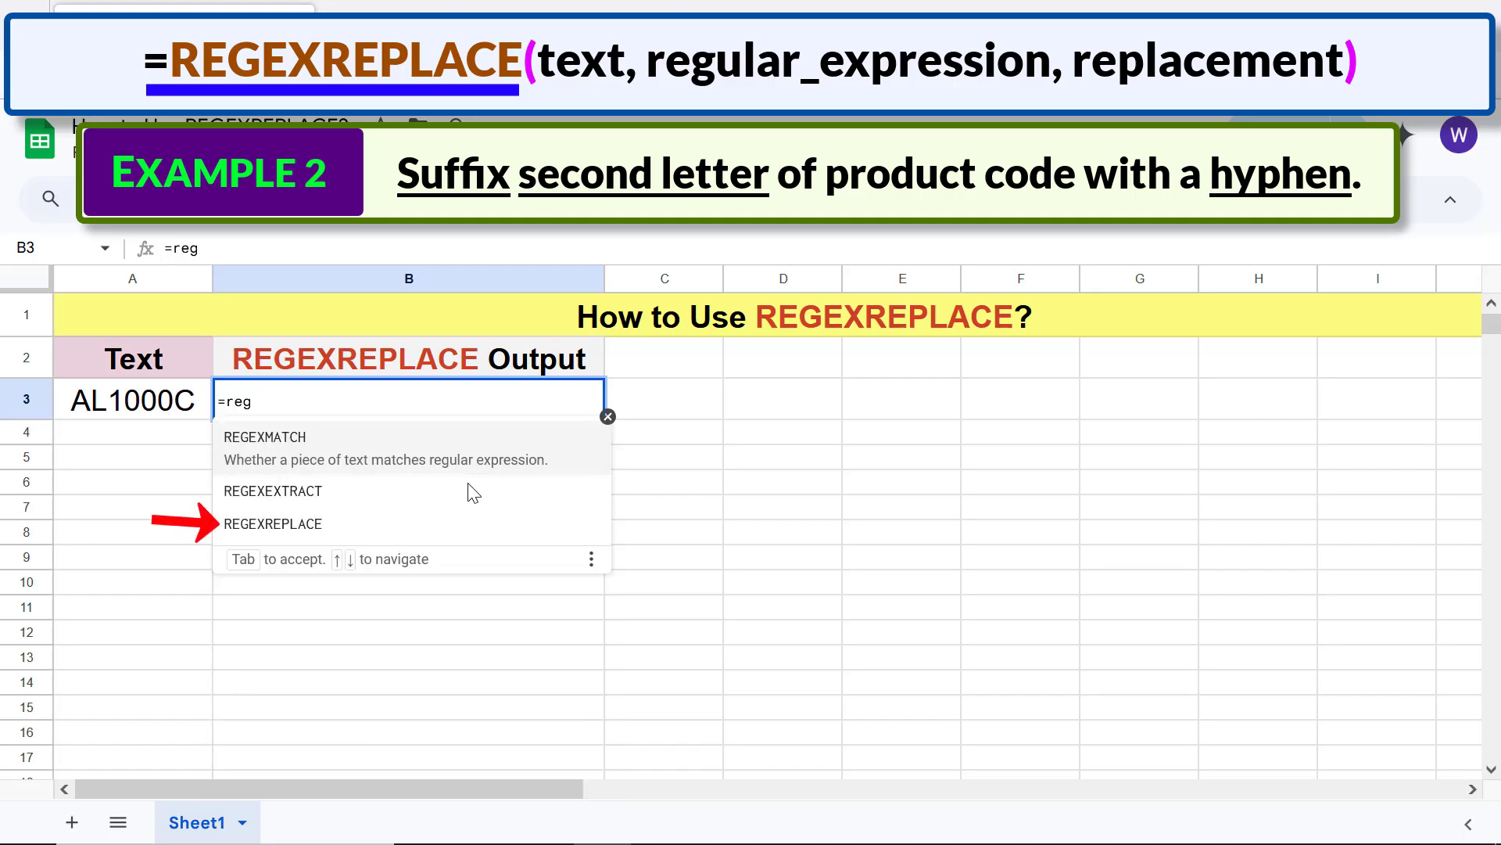
pyautogui.click(293, 524)
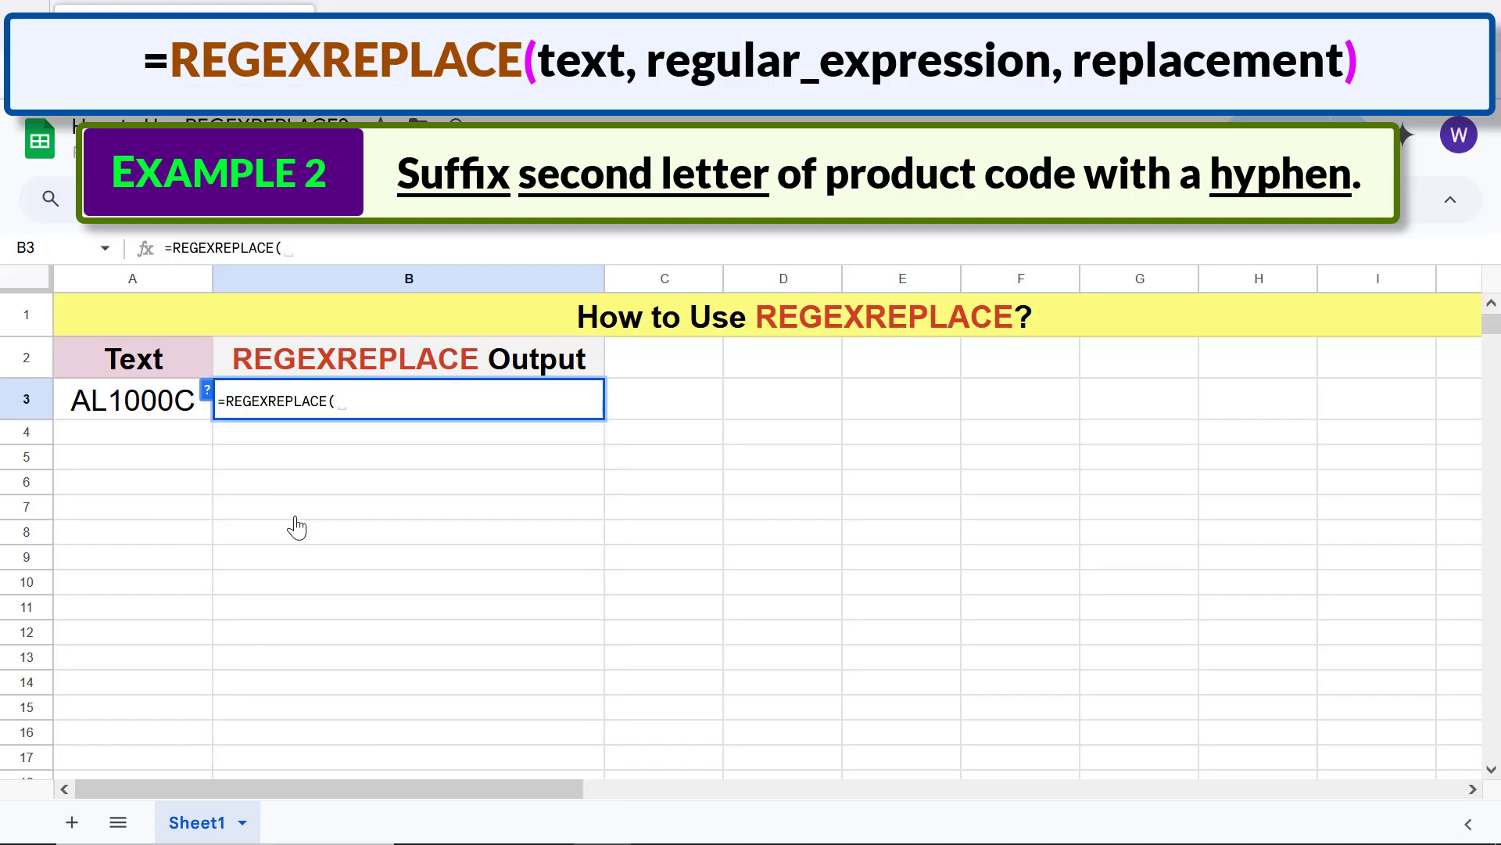
pyautogui.click(157, 408)
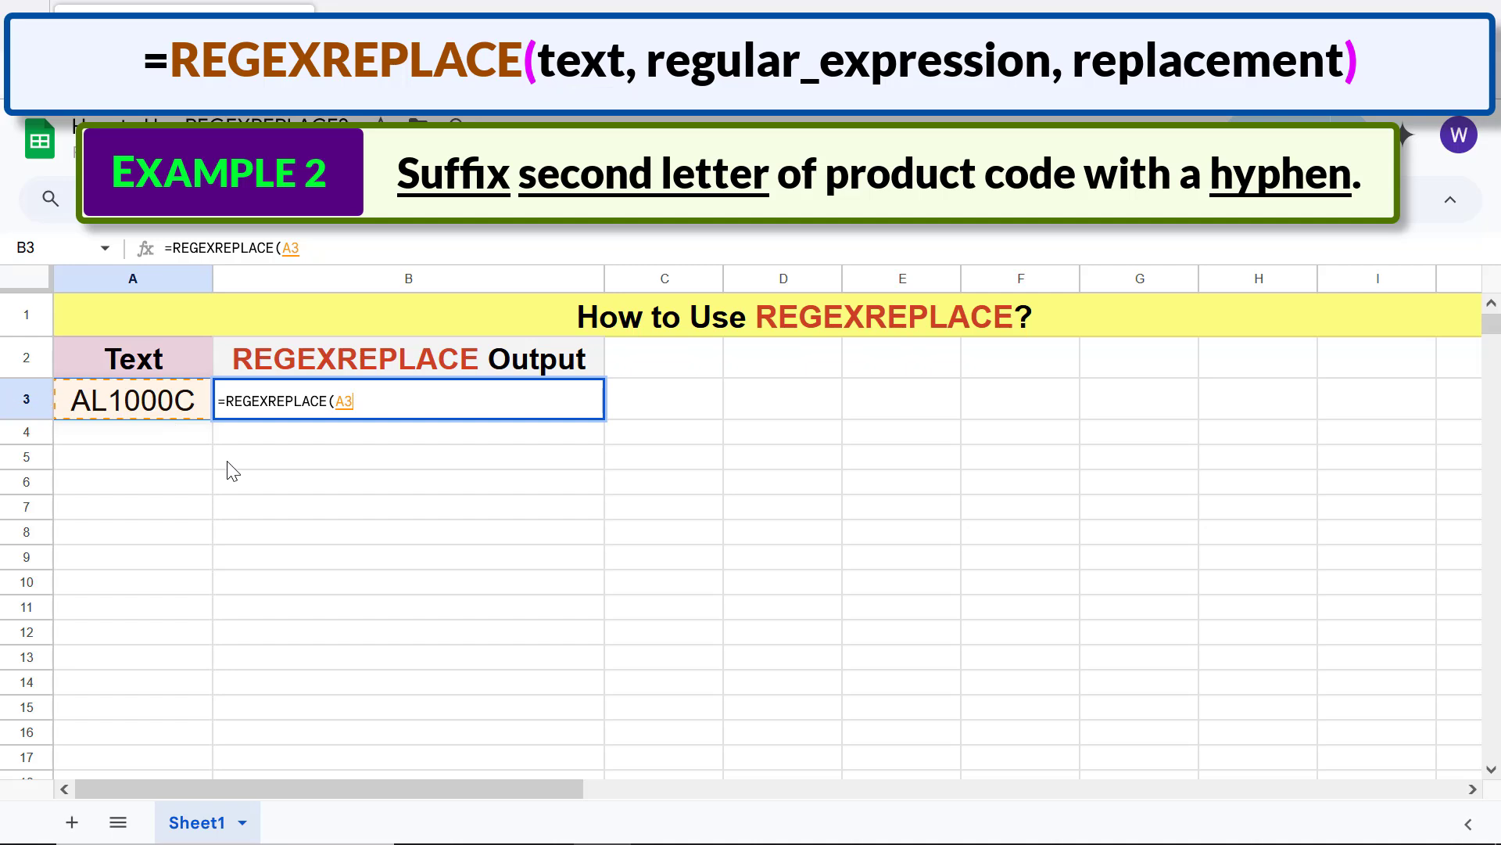
pyautogui.write(',')
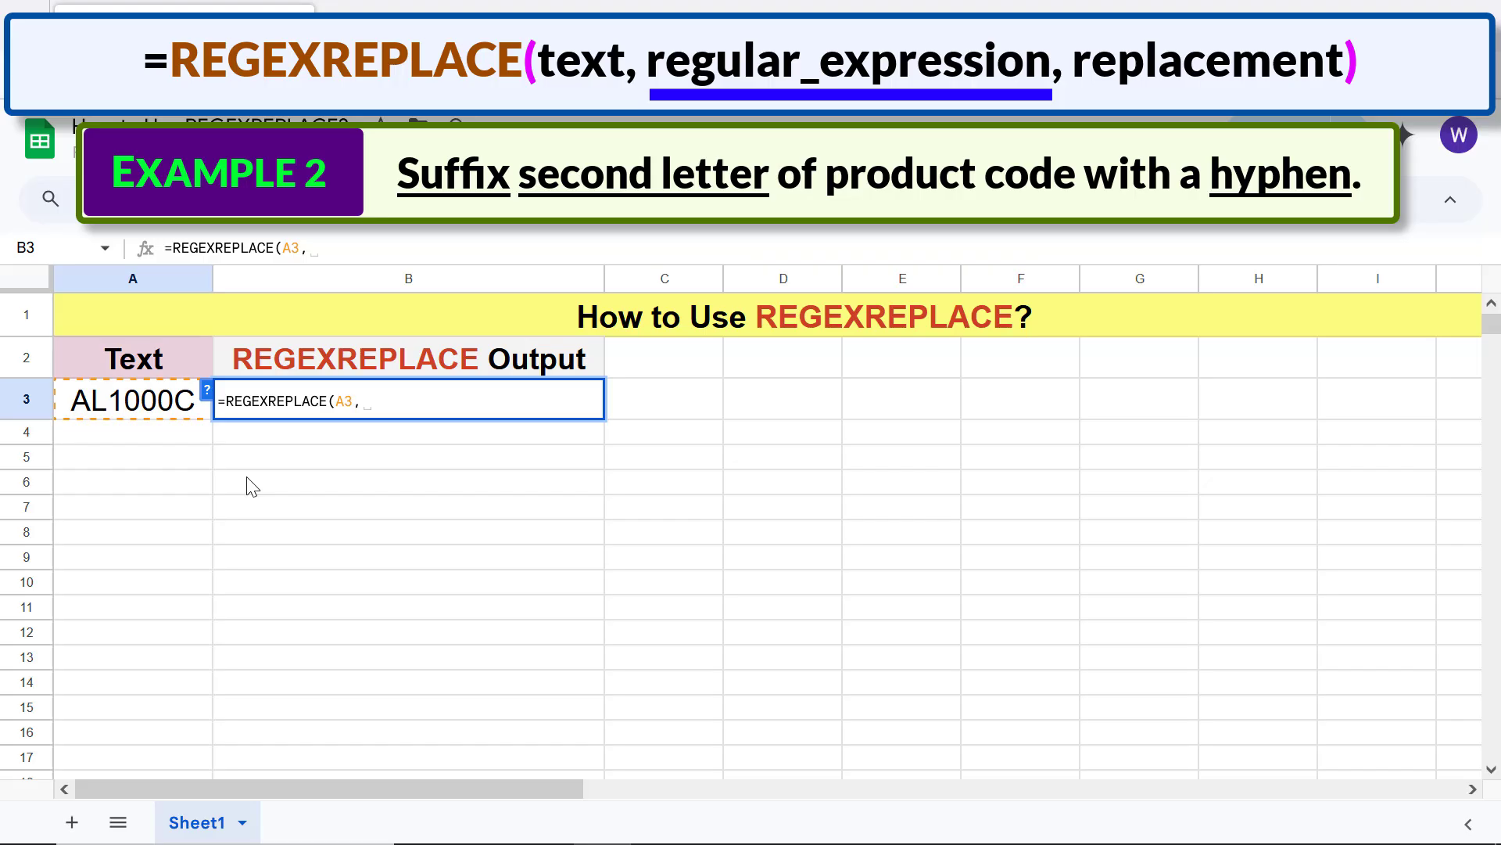
pyautogui.press('BackSpace')
pyautogui.write('"(')
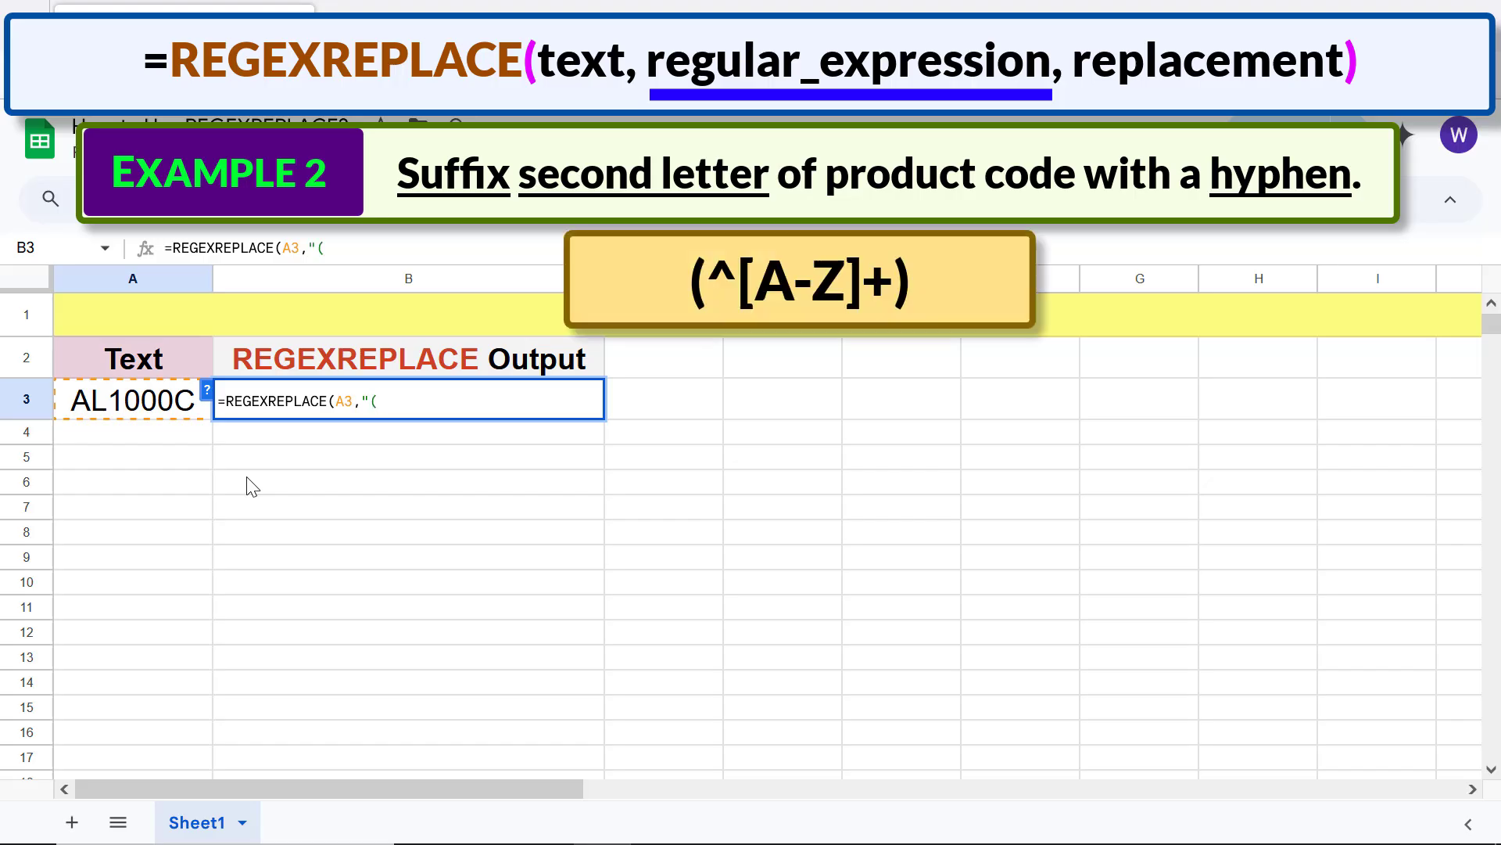
pyautogui.write('^[A-Z]+)",')
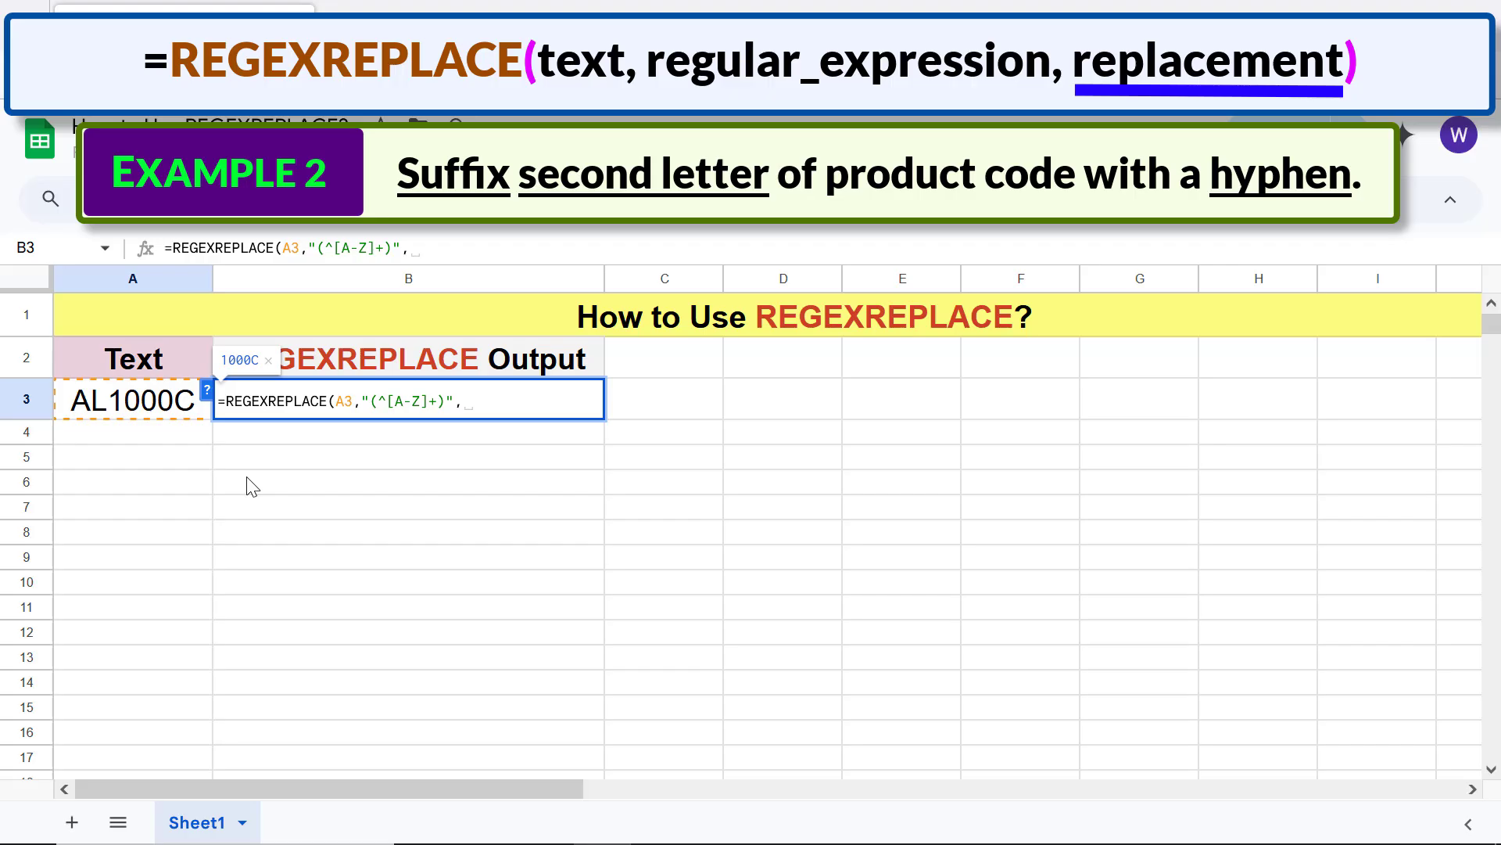
# Finish the formula with replacement "$1-" so B3 shows AL-1000C
pyautogui.write('"$1')
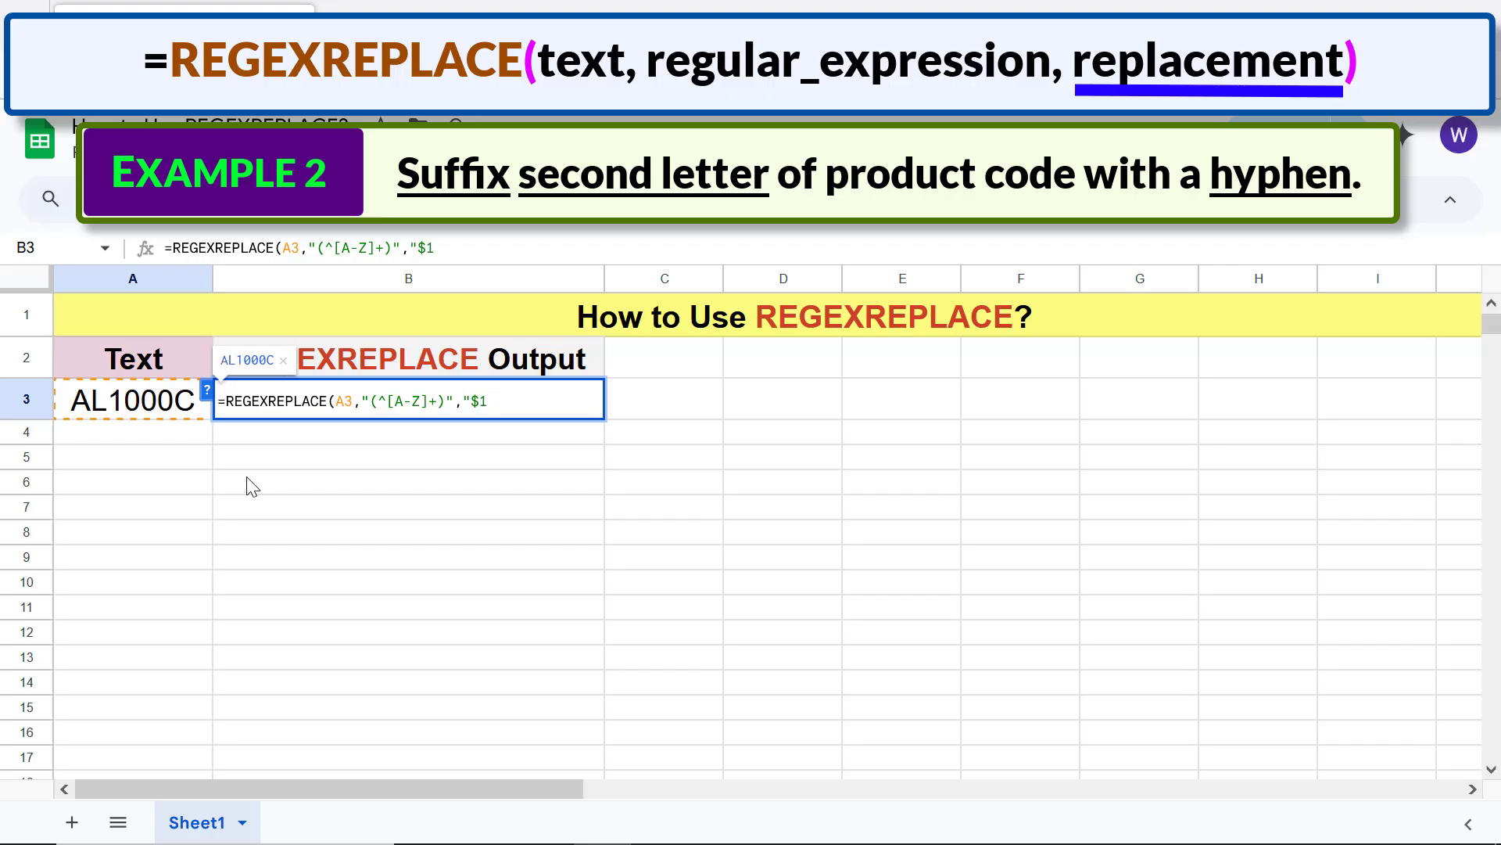
pyautogui.write('-")')
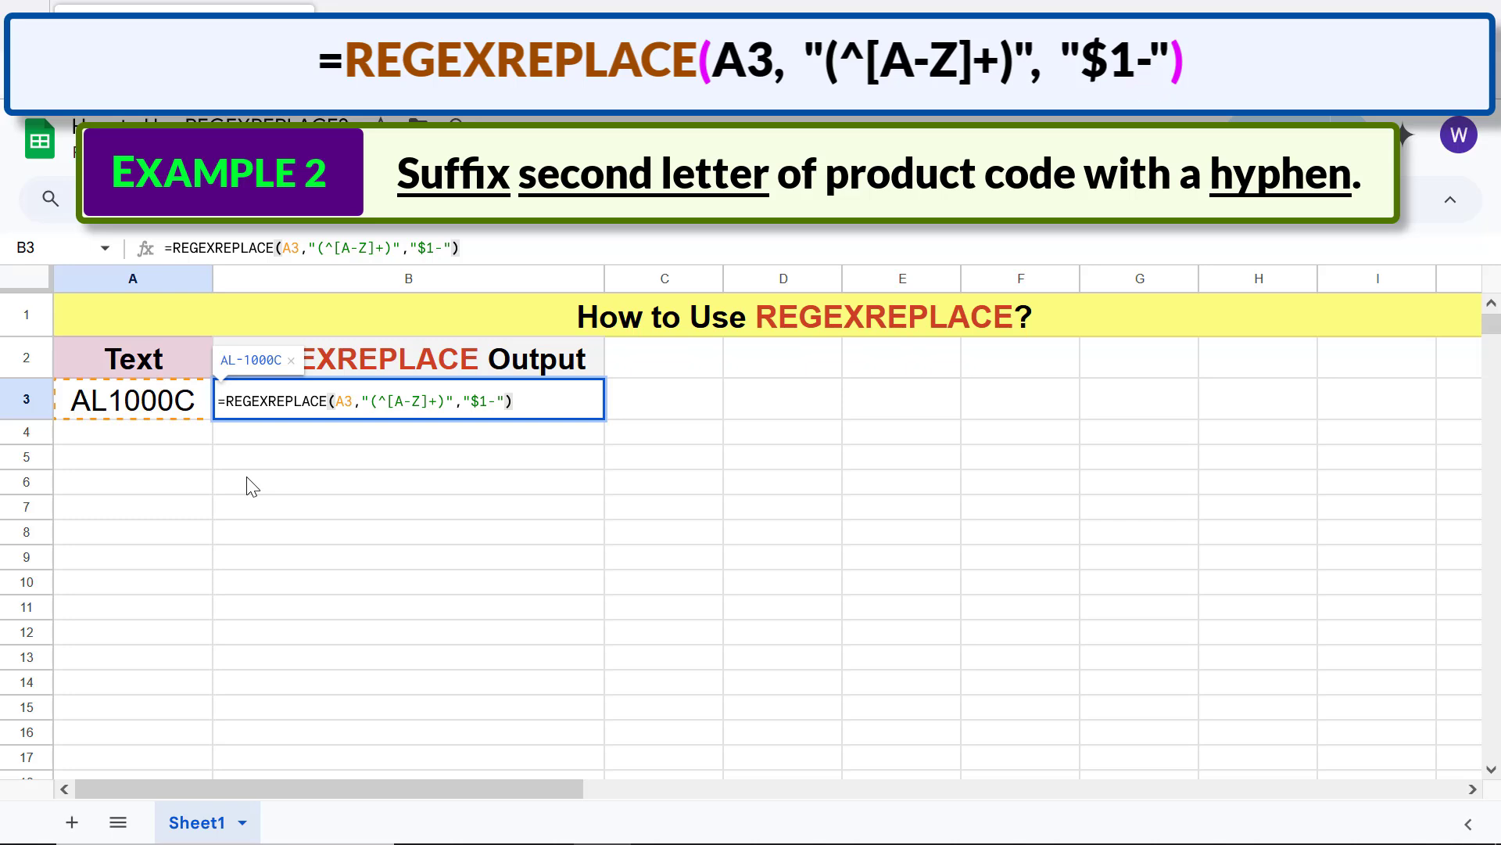
pyautogui.press('Return')
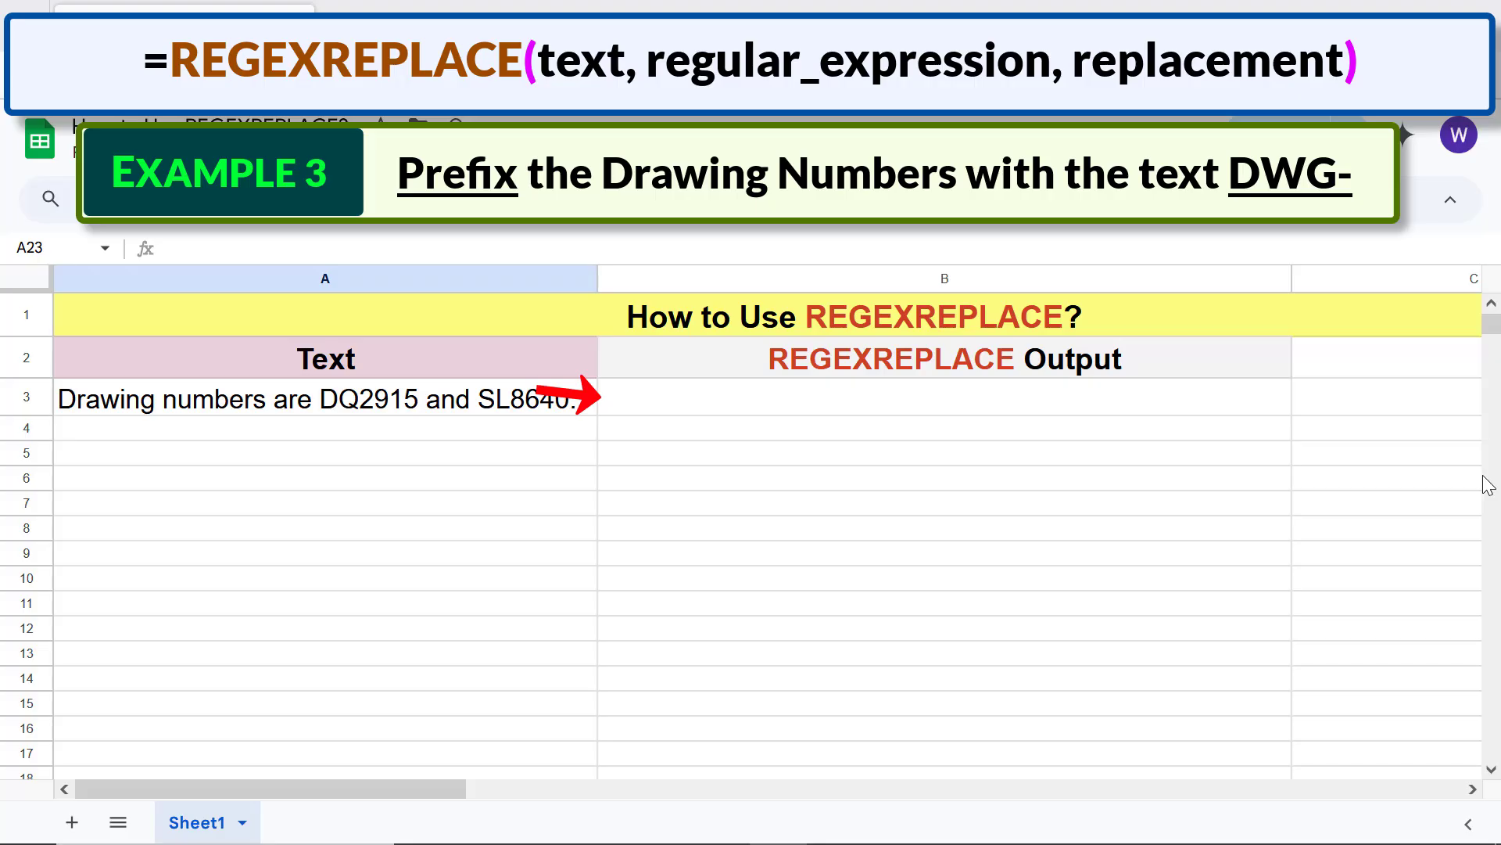
# Start a REGEXREPLACE formula in B3 on A3 with pattern "(D.[0-9]+|S.[0-9]+)"
pyautogui.click(896, 401)
pyautogui.write('=reg')
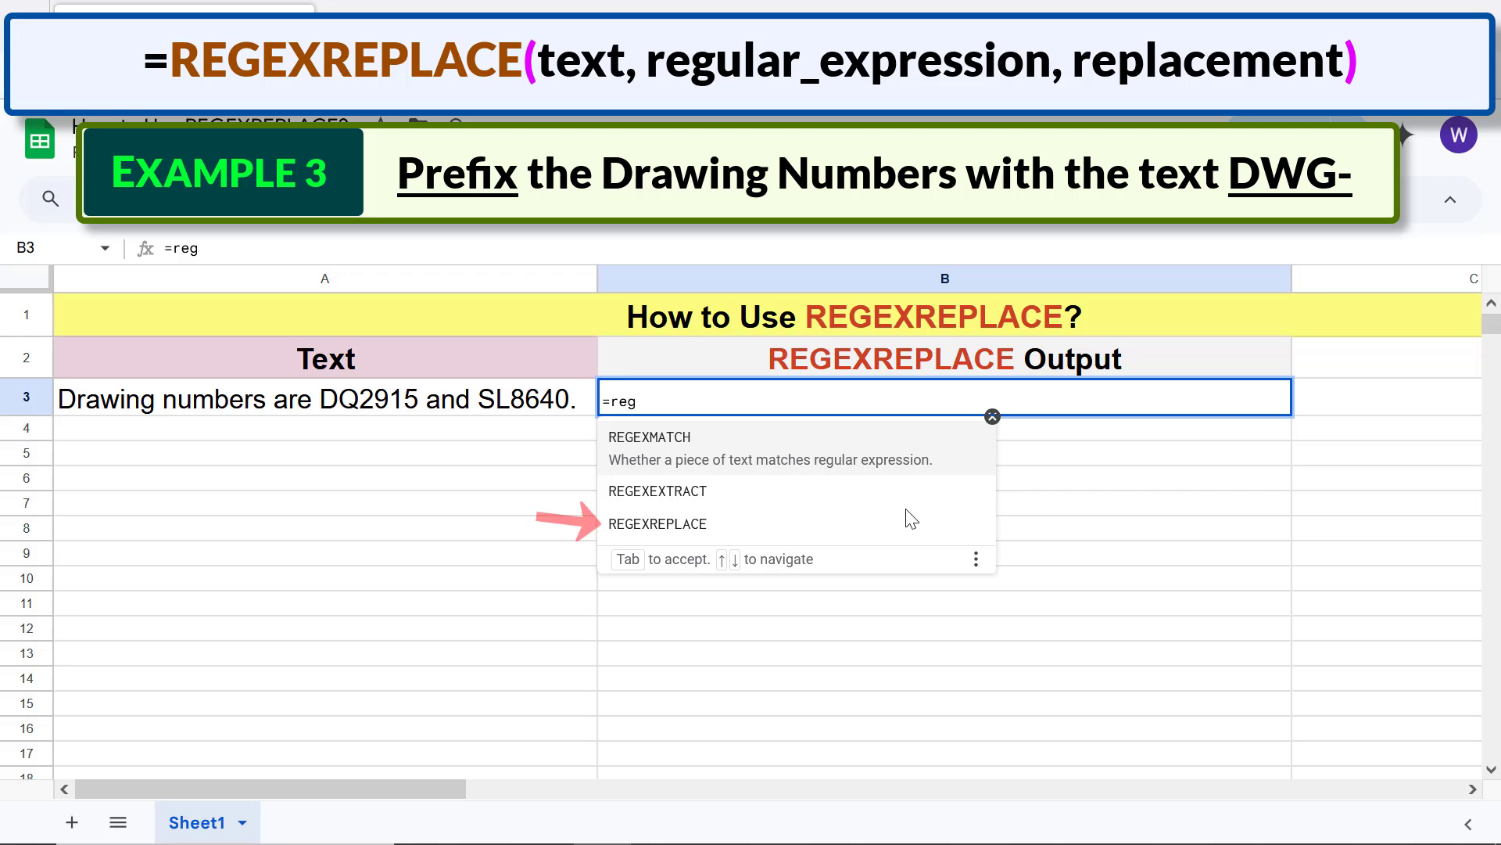
pyautogui.click(661, 513)
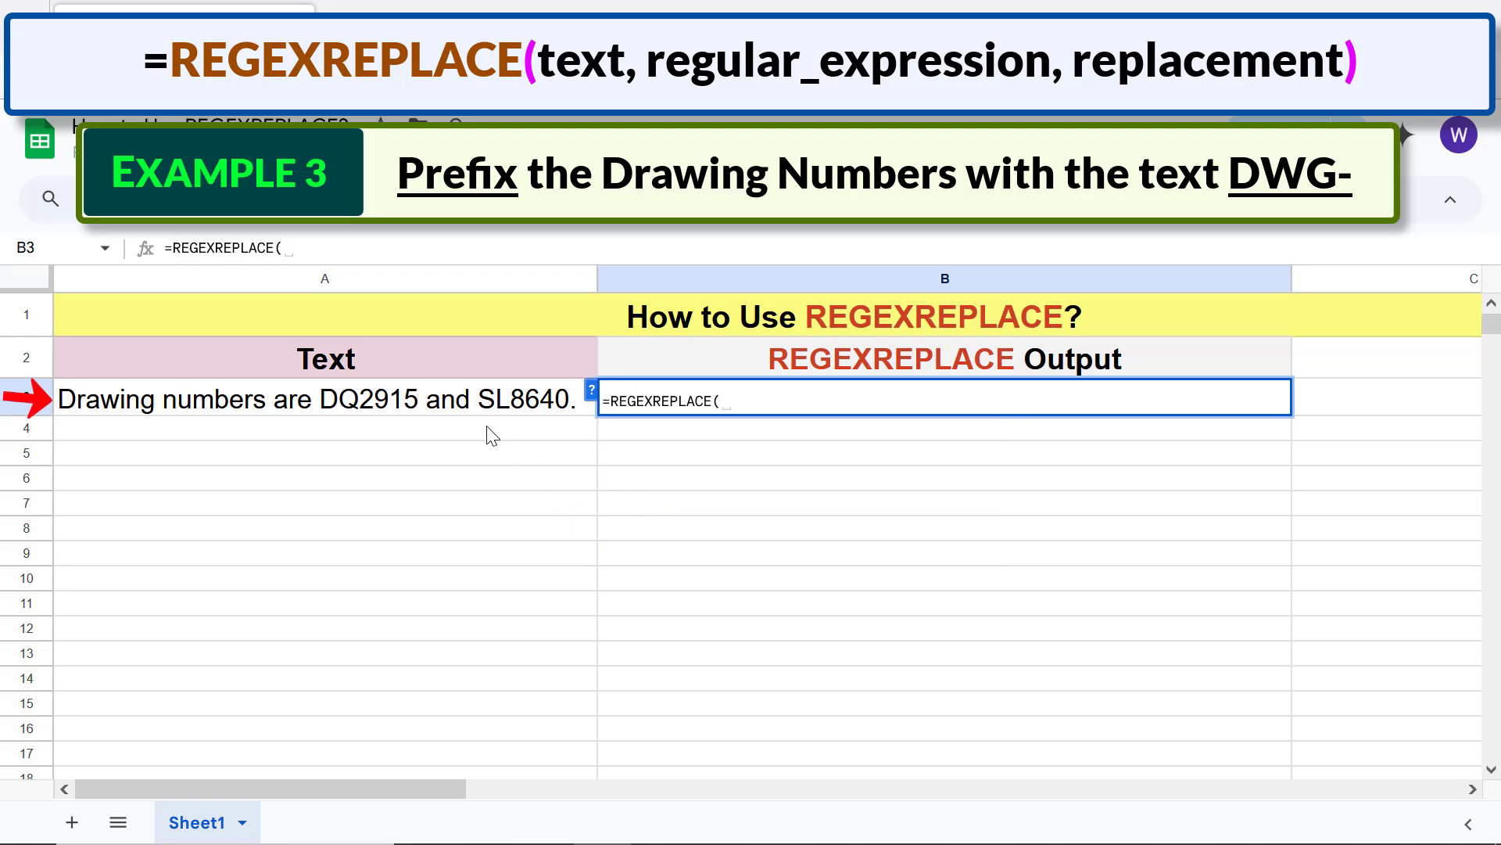
pyautogui.click(463, 402)
pyautogui.write(', ')
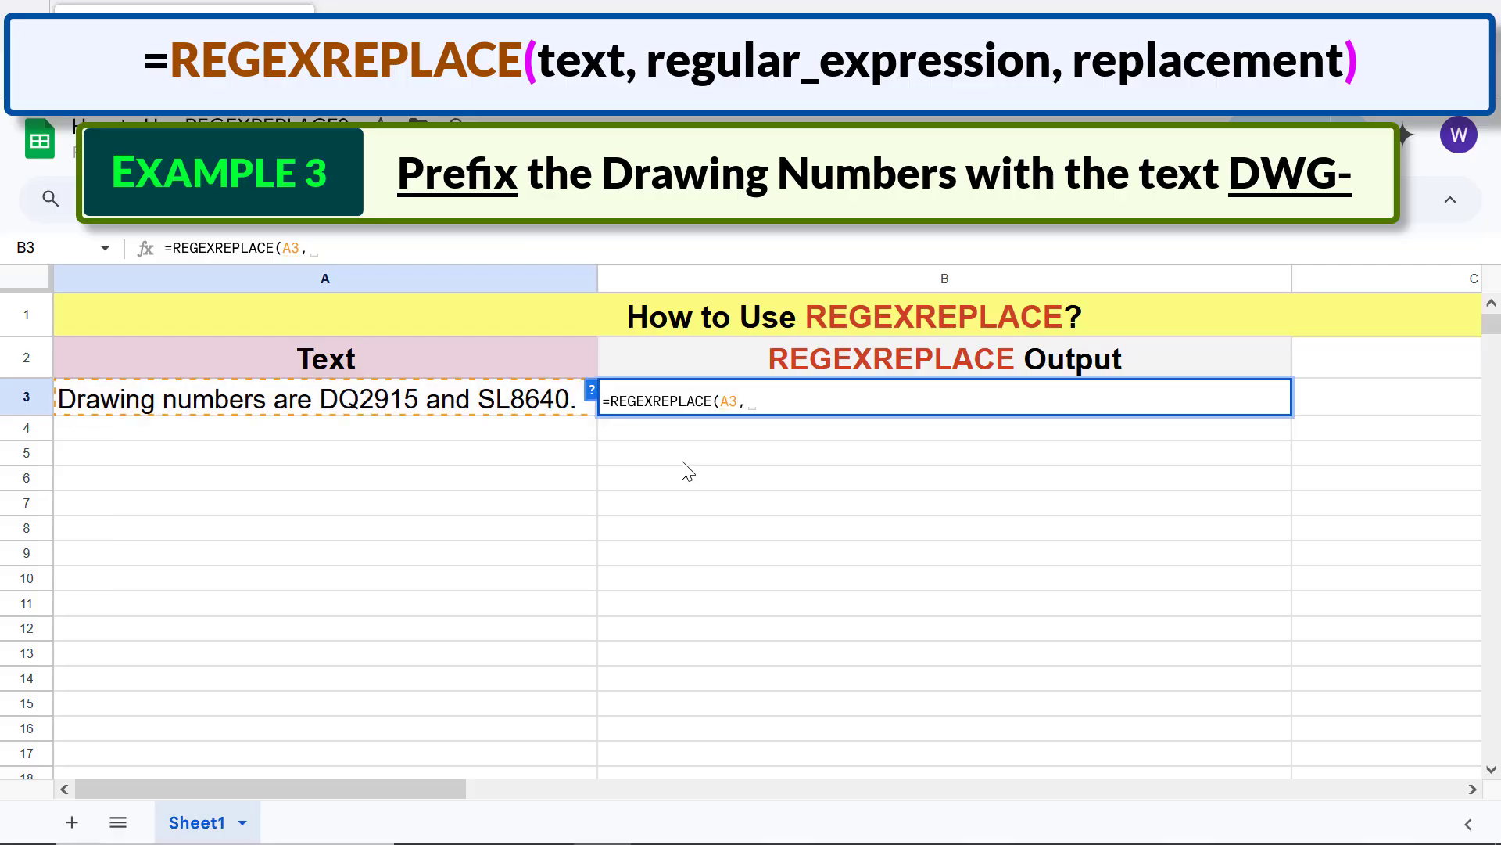
pyautogui.write('"')
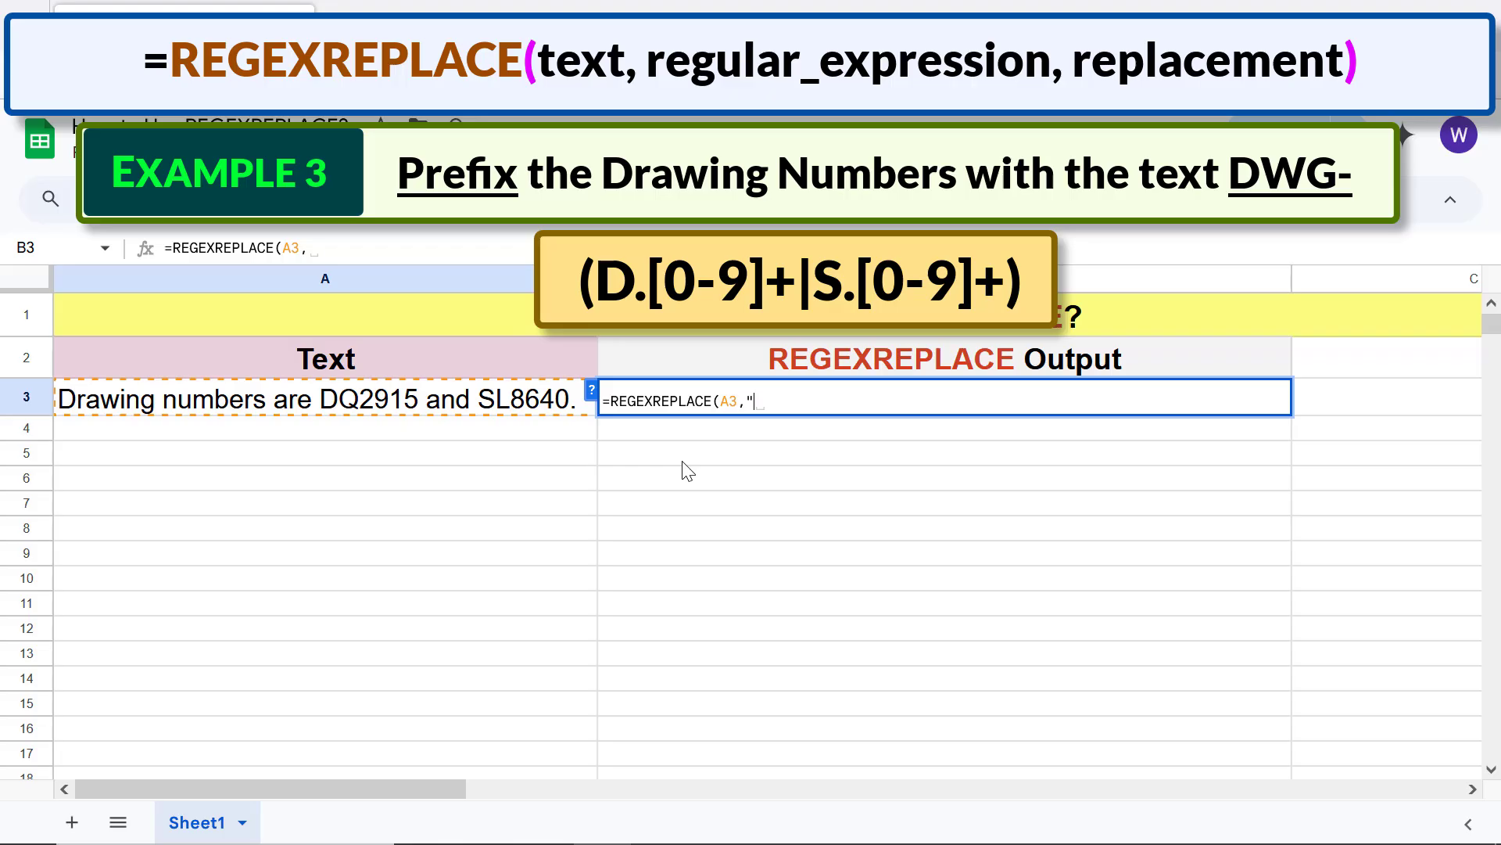
pyautogui.write('(D.[0-9]+|S.[0-9]')
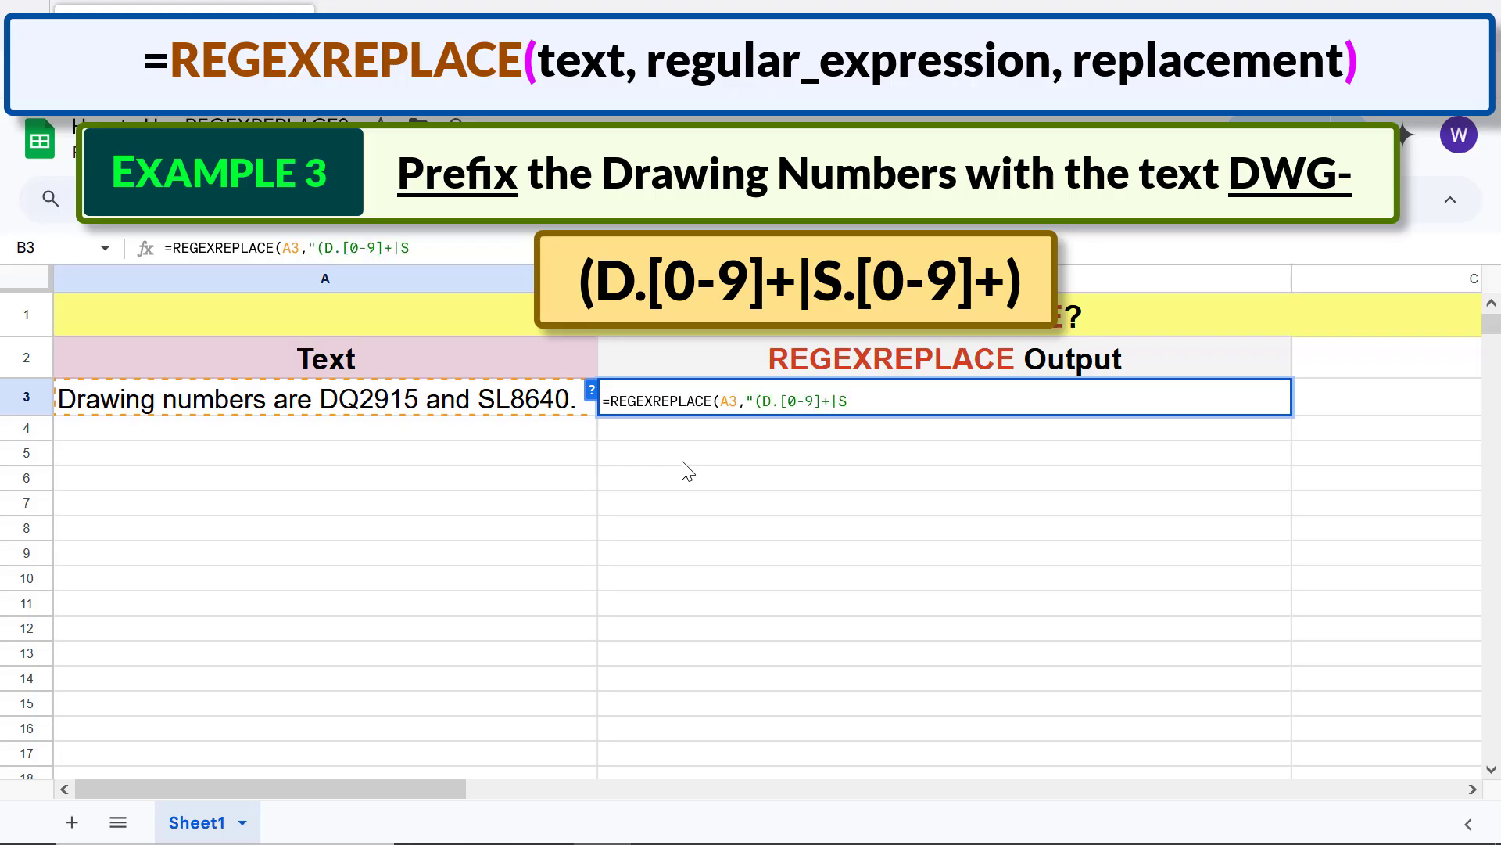
pyautogui.write('+)",')
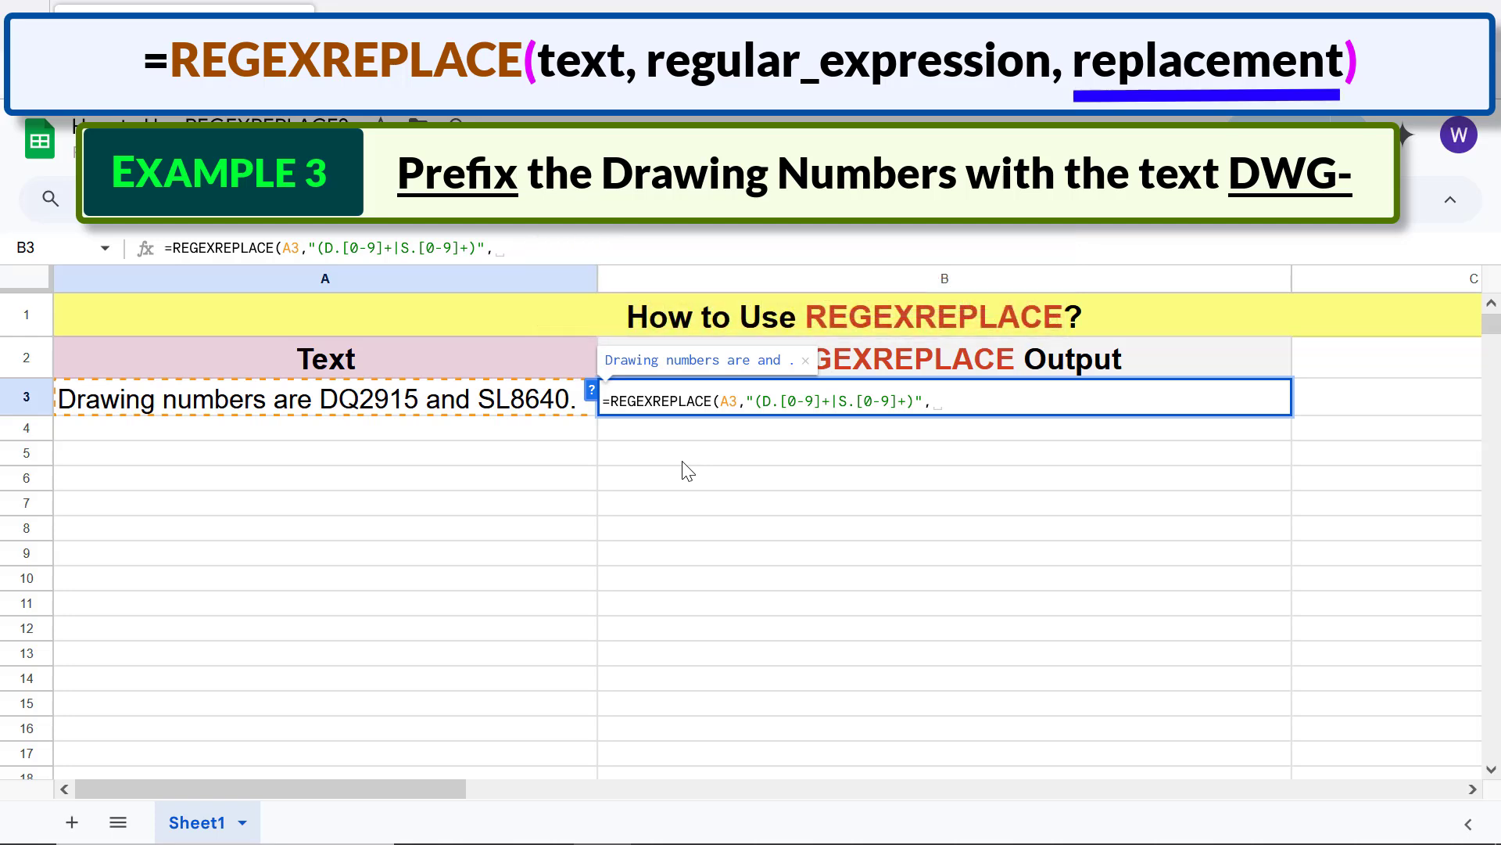
# Finish the formula with replacement "DWG-$1", prefixing both drawing numbers with DWG-
pyautogui.write('"DWG-$1")')
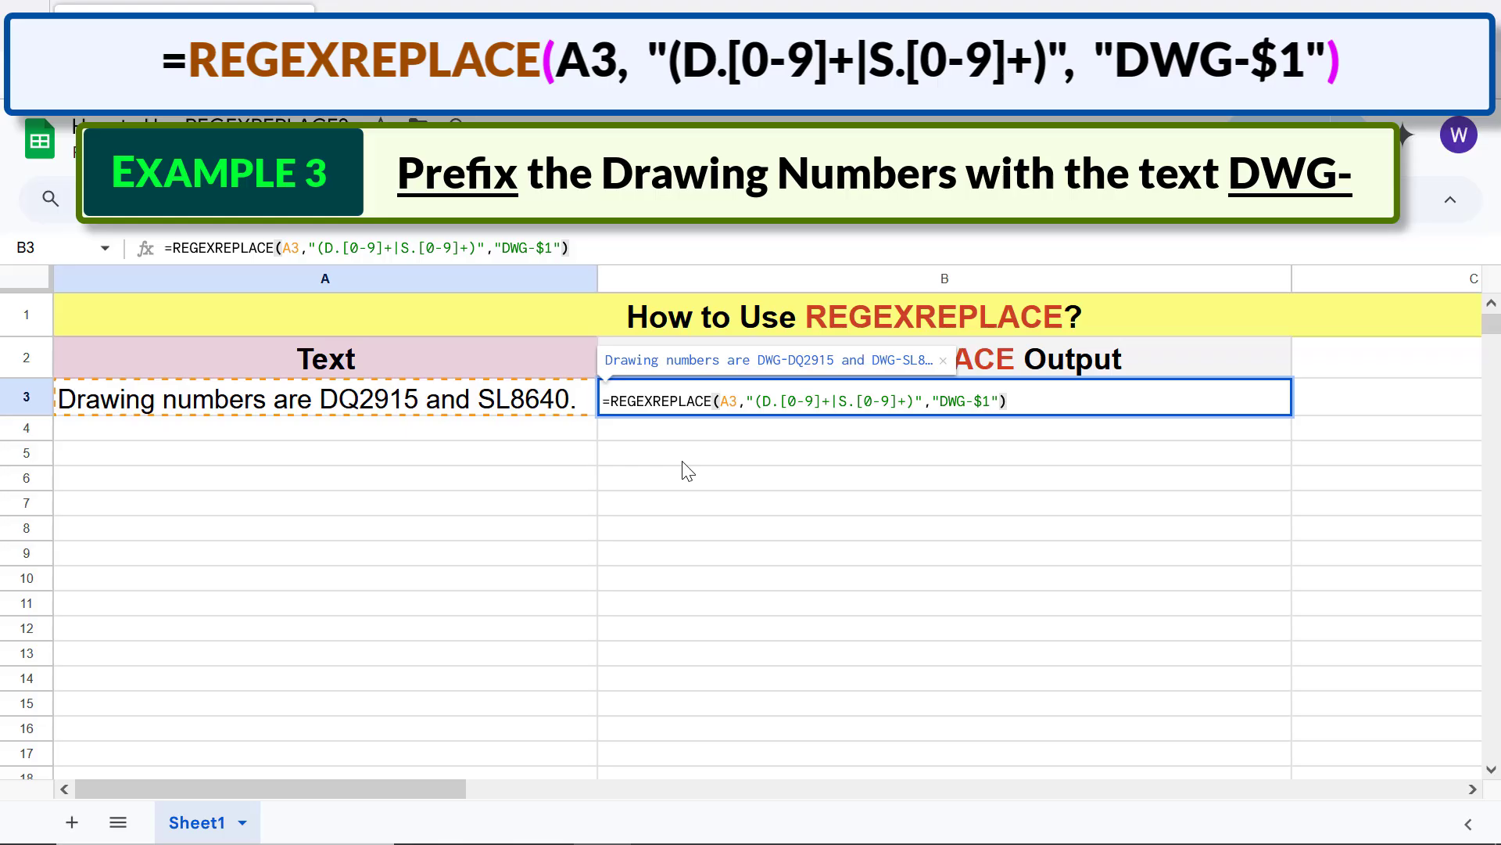
pyautogui.press('Return')
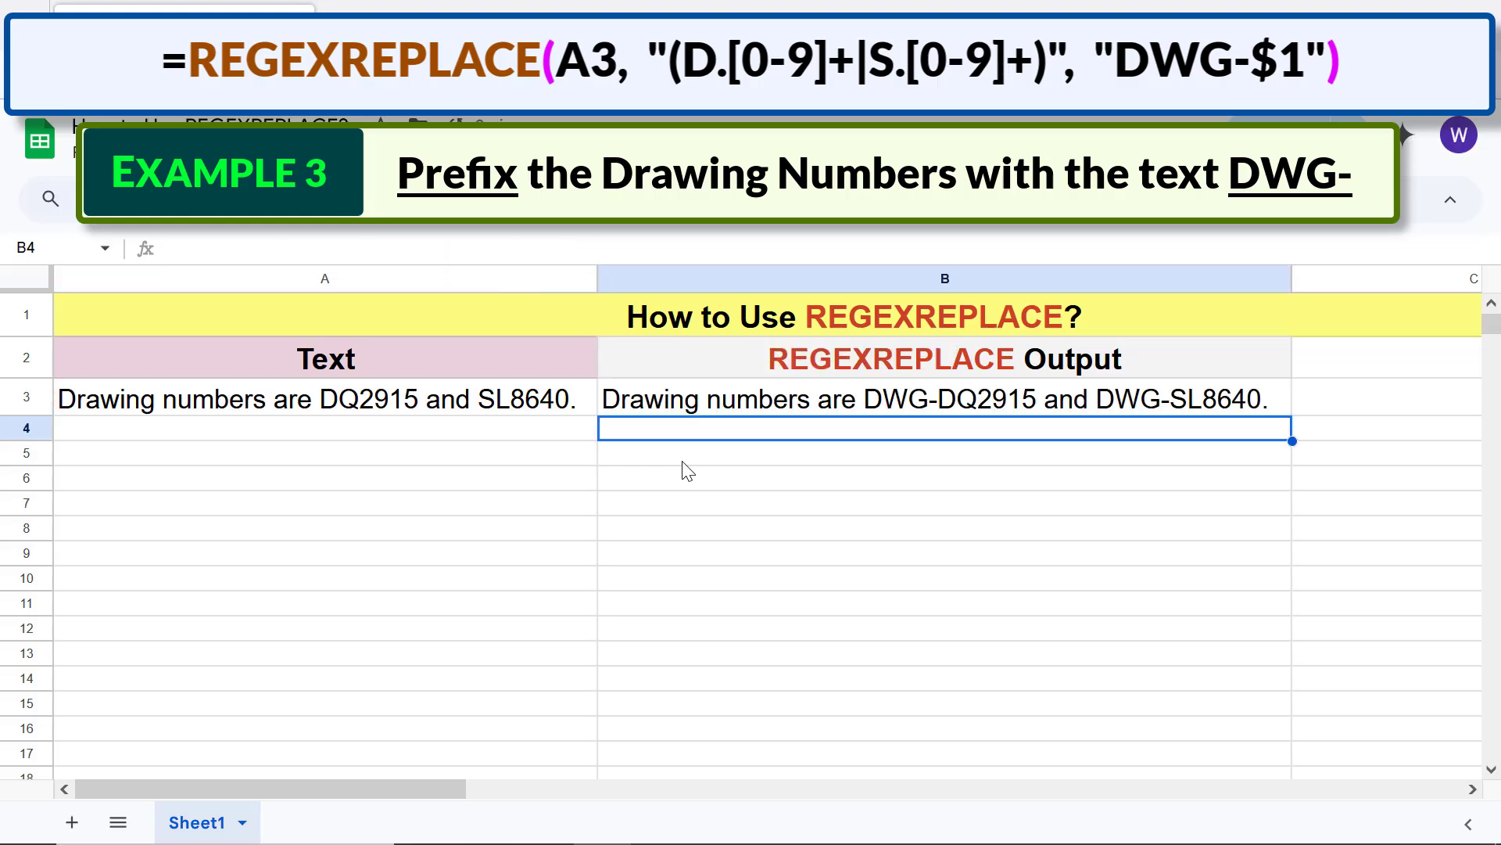